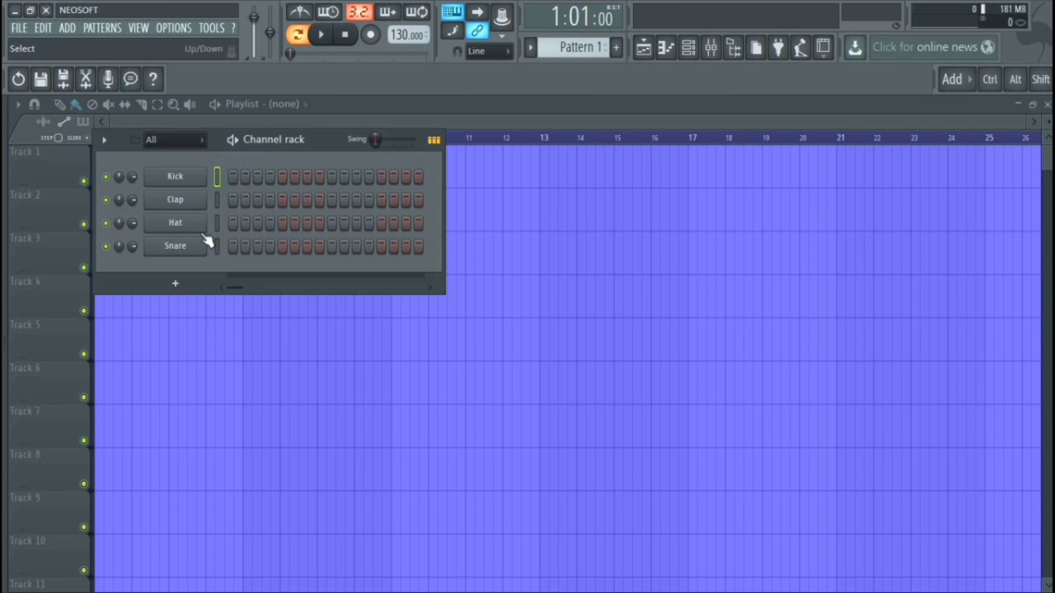
- Open the Kicks folder of the Drums packs in the browser, collapsing the expanded Installed plugin list
mouse_move(5, 287)
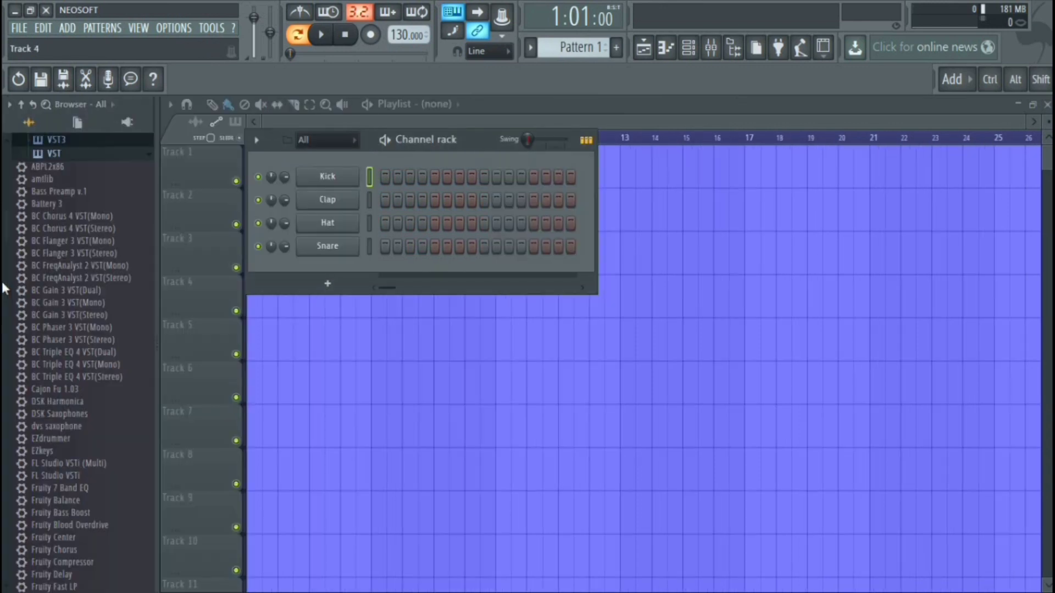
scroll(64, 257, up, 4)
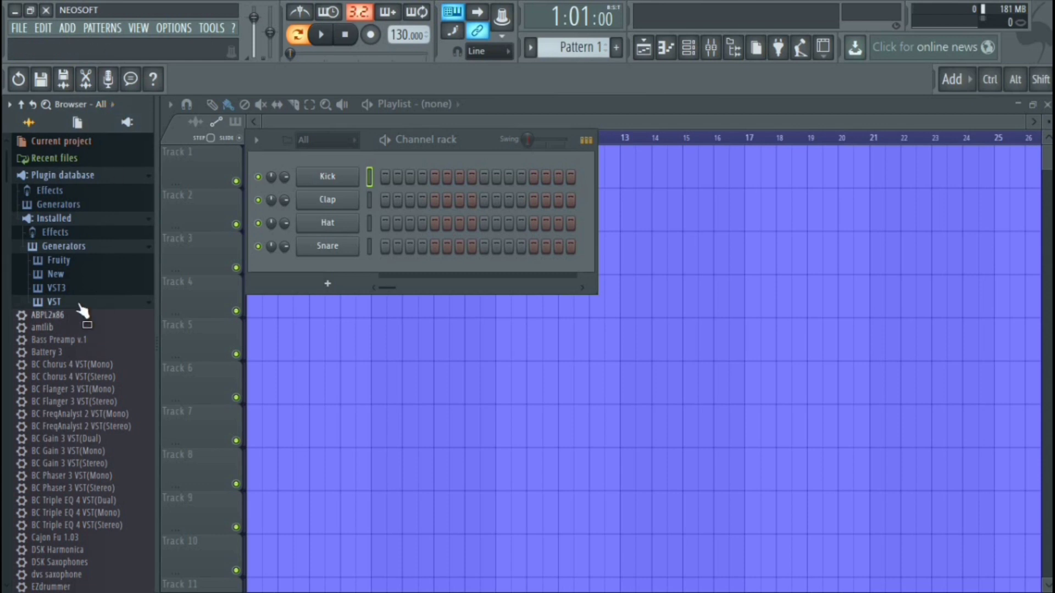
click(85, 219)
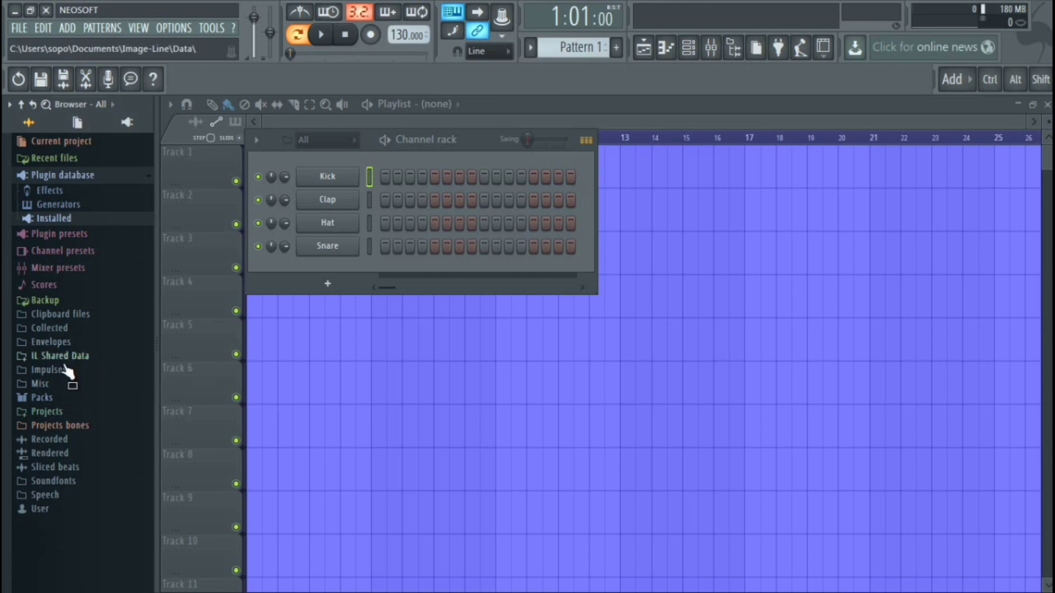
click(47, 398)
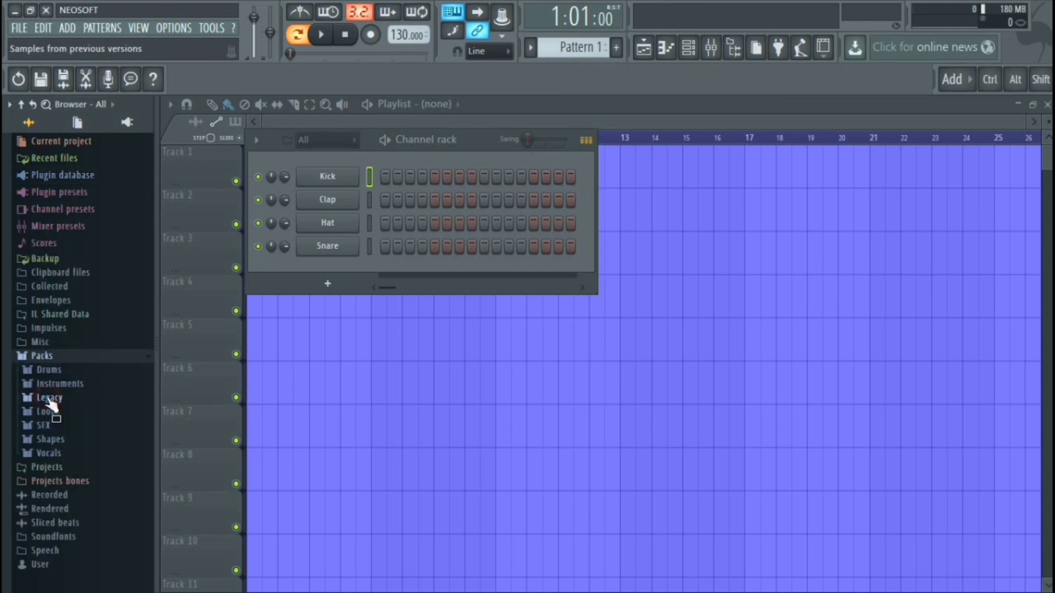
click(52, 371)
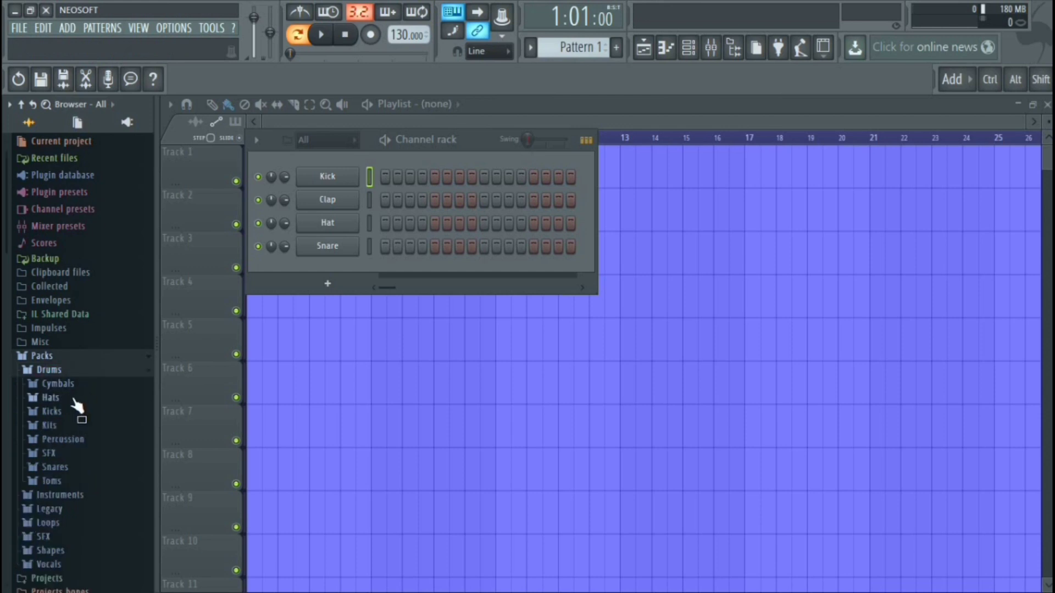
click(51, 411)
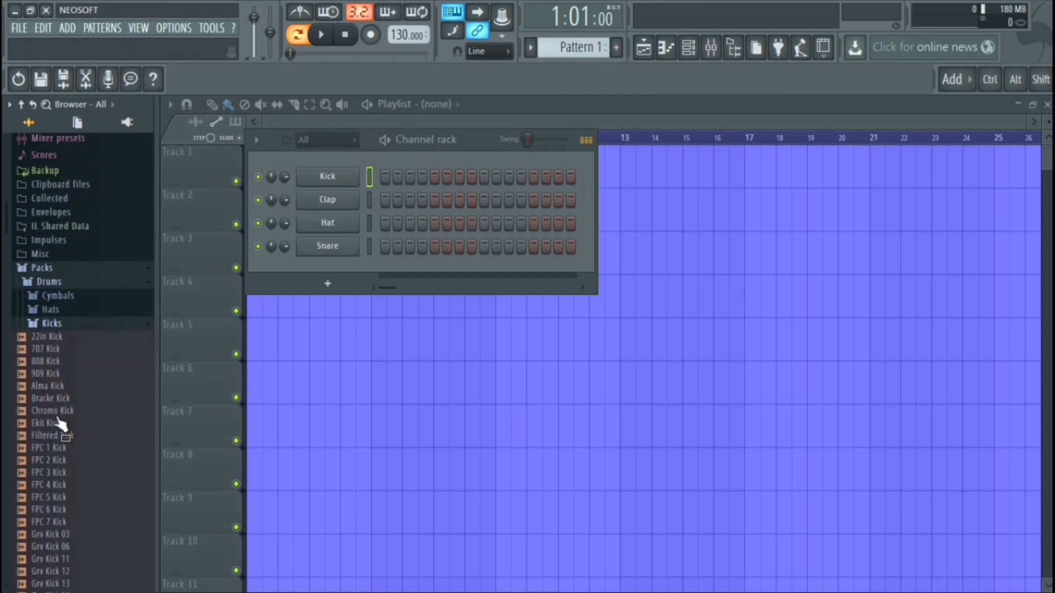
- Audition several kick samples and load 22in Kick into the Kick channel
scroll(57, 370, down, 6)
click(57, 362)
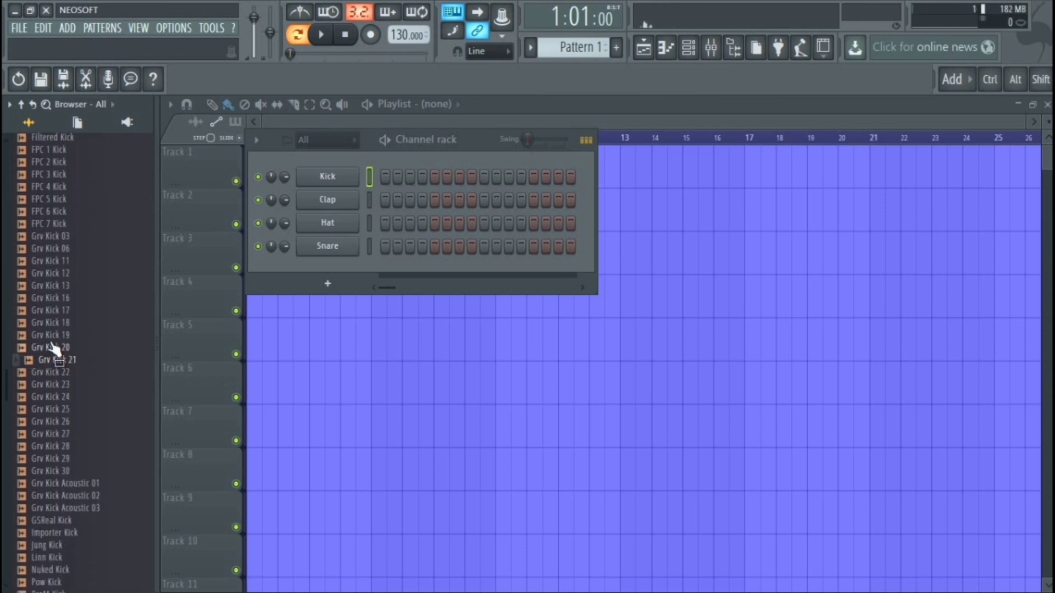
click(56, 336)
scroll(60, 316, up, 8)
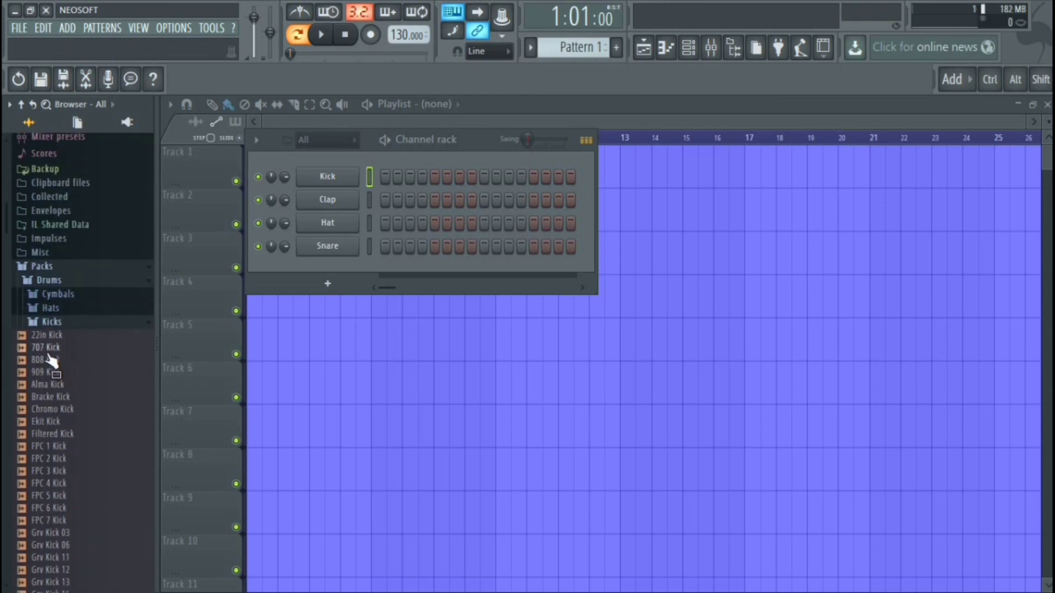
click(51, 349)
click(48, 336)
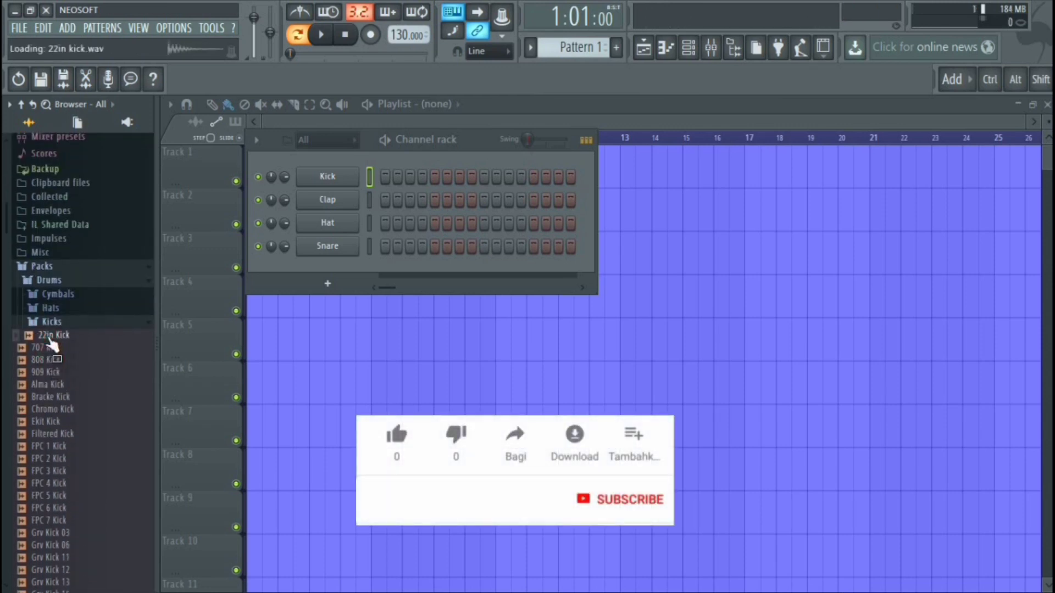
drag(52, 339, 188, 176)
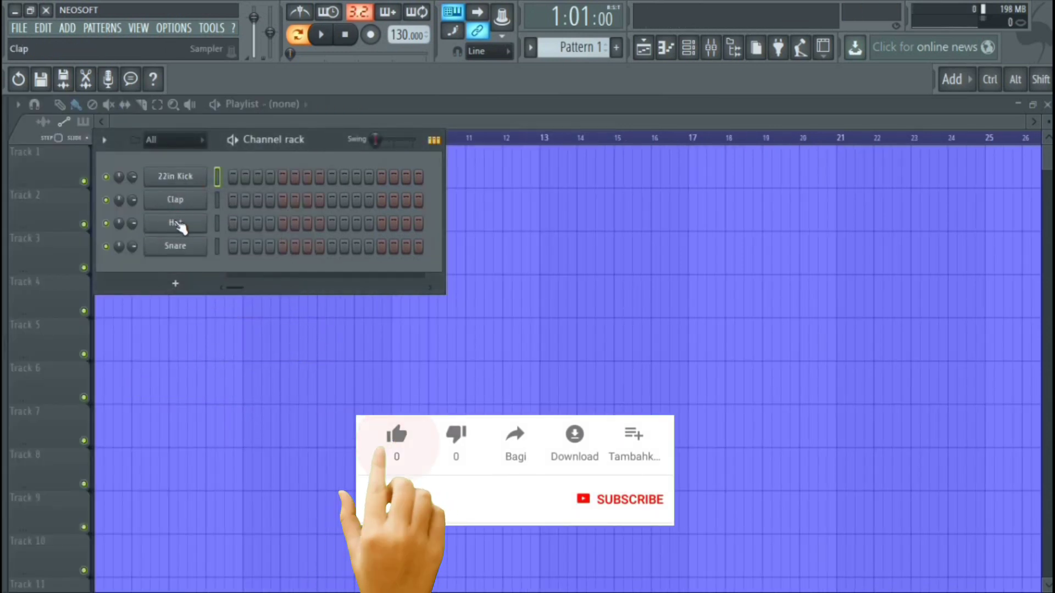
- Close the Kicks folder, open the Snares folder and audition several snare and rim samples
mouse_move(7, 220)
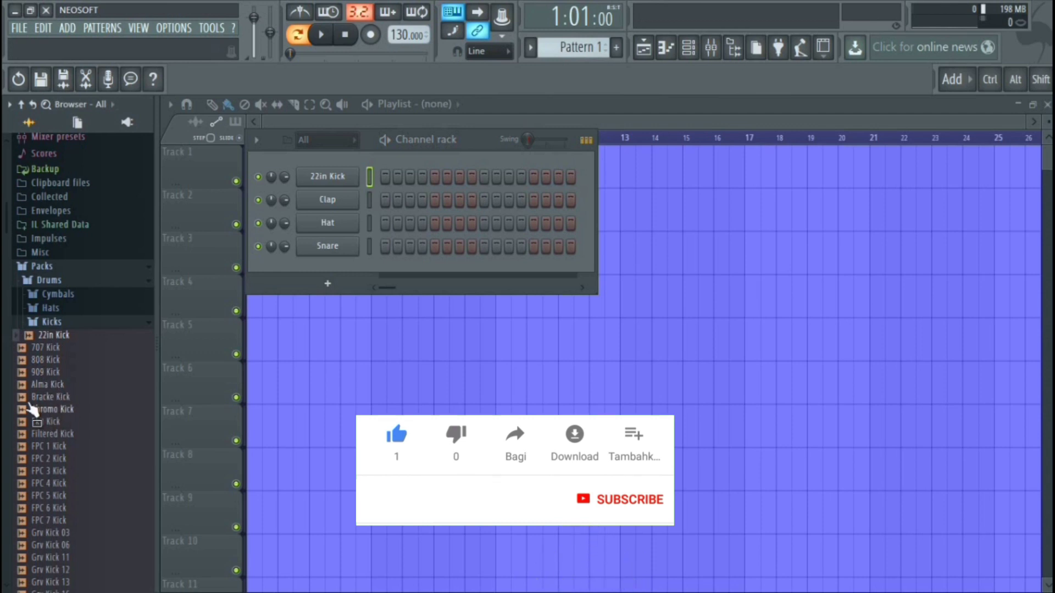
click(61, 324)
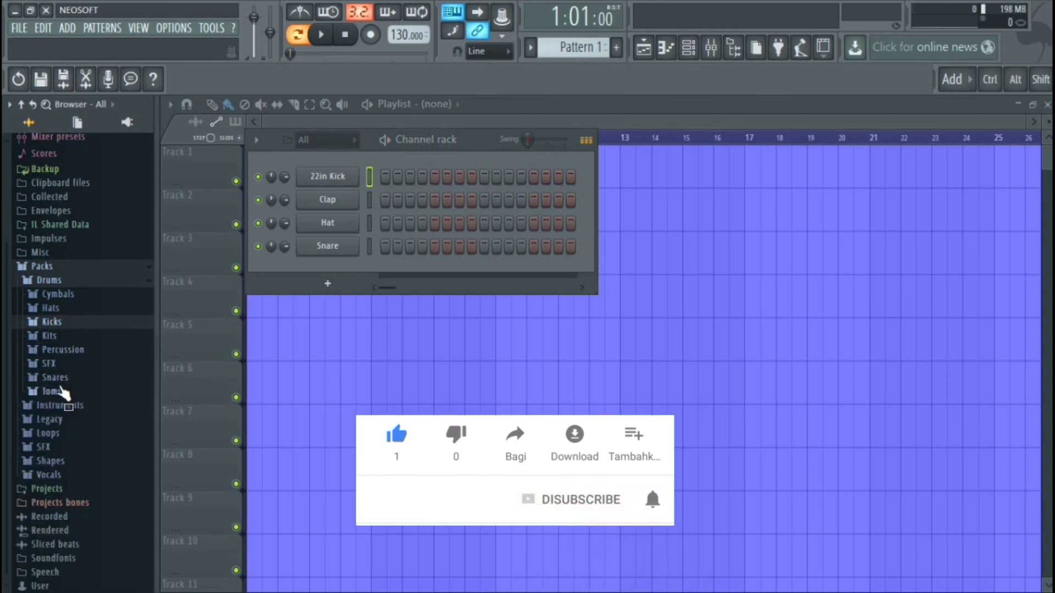
click(58, 379)
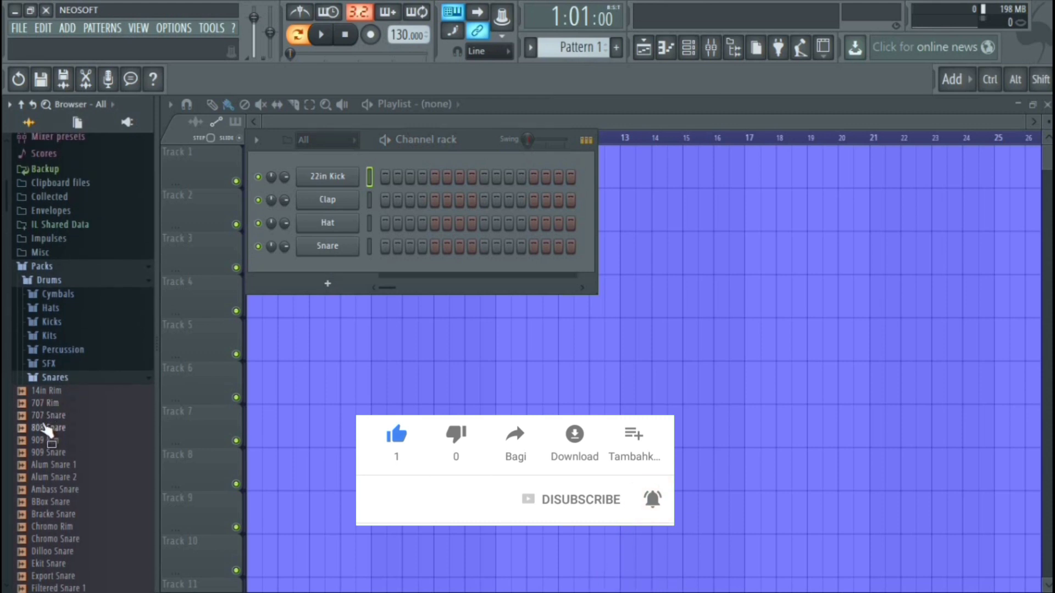
click(48, 453)
click(58, 428)
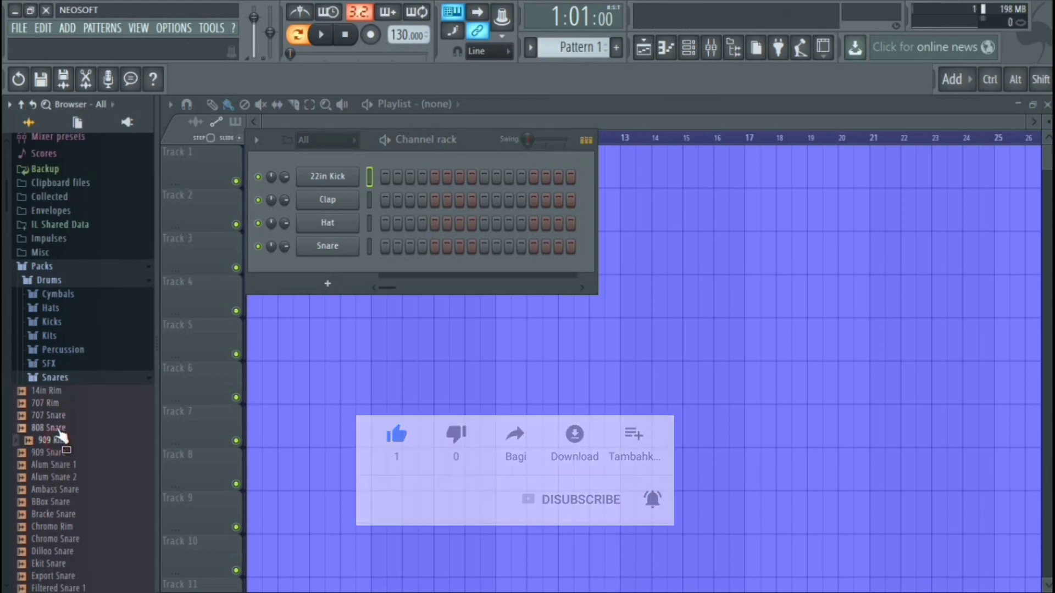
click(42, 477)
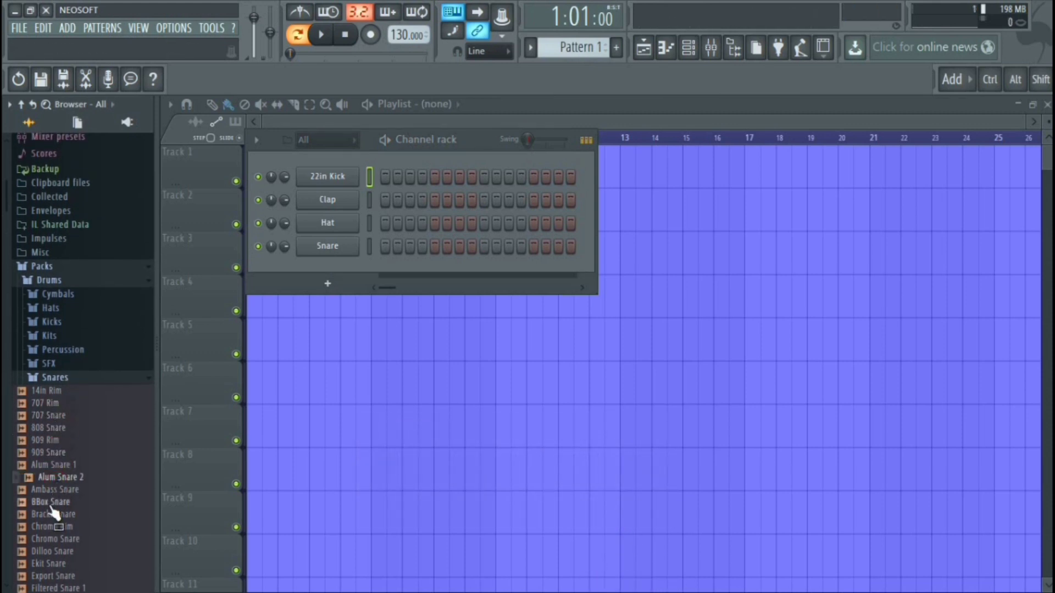
click(52, 503)
click(52, 527)
click(55, 391)
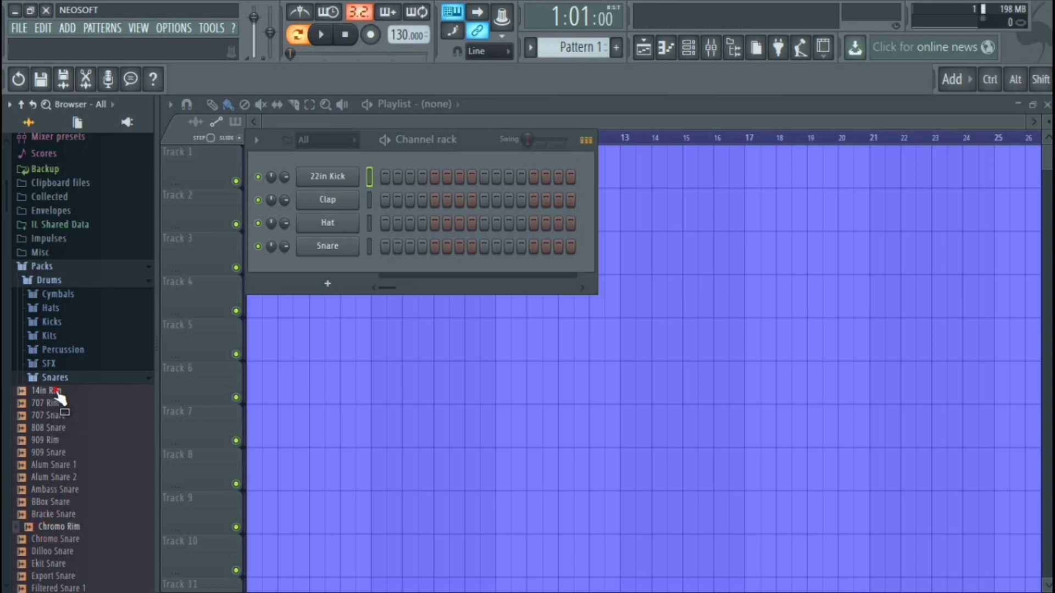
click(55, 403)
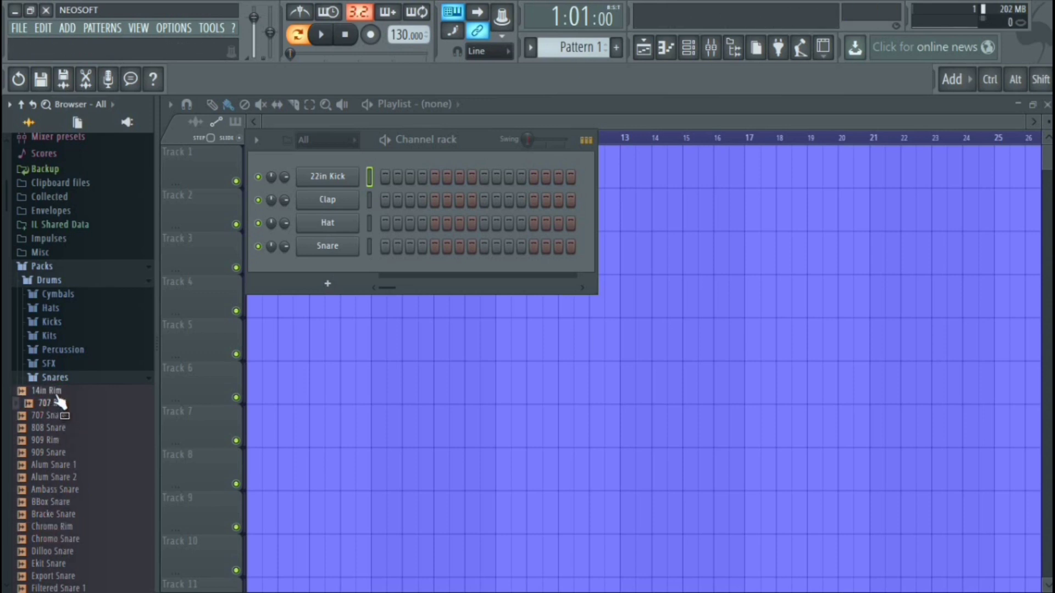
- Audition Grv Snareclap 02 and 01, and load Grv Snareclap 01 into the Snare channel
scroll(71, 443, down, 8)
click(66, 452)
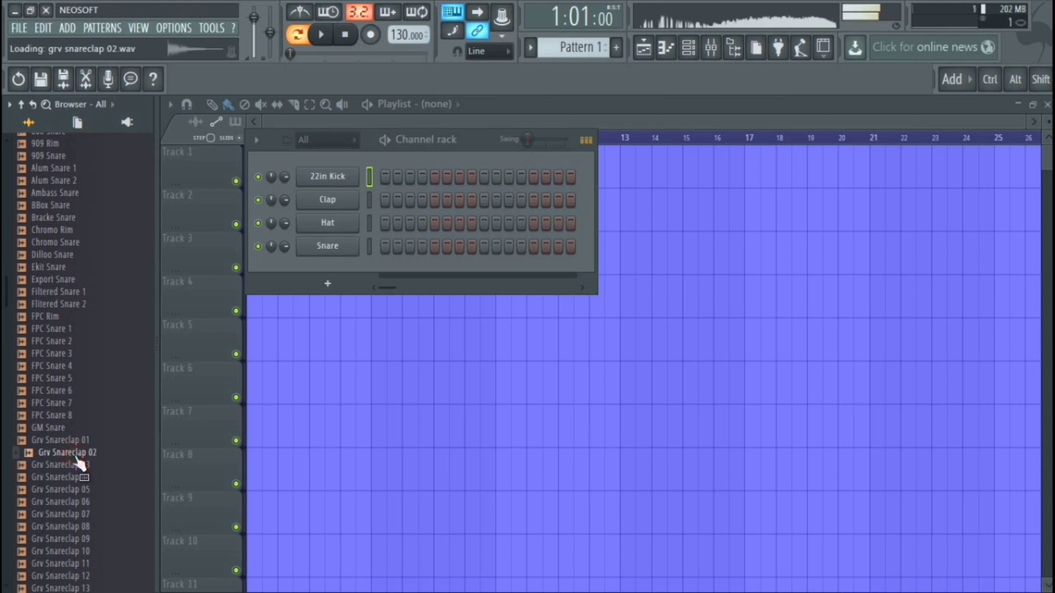
click(66, 441)
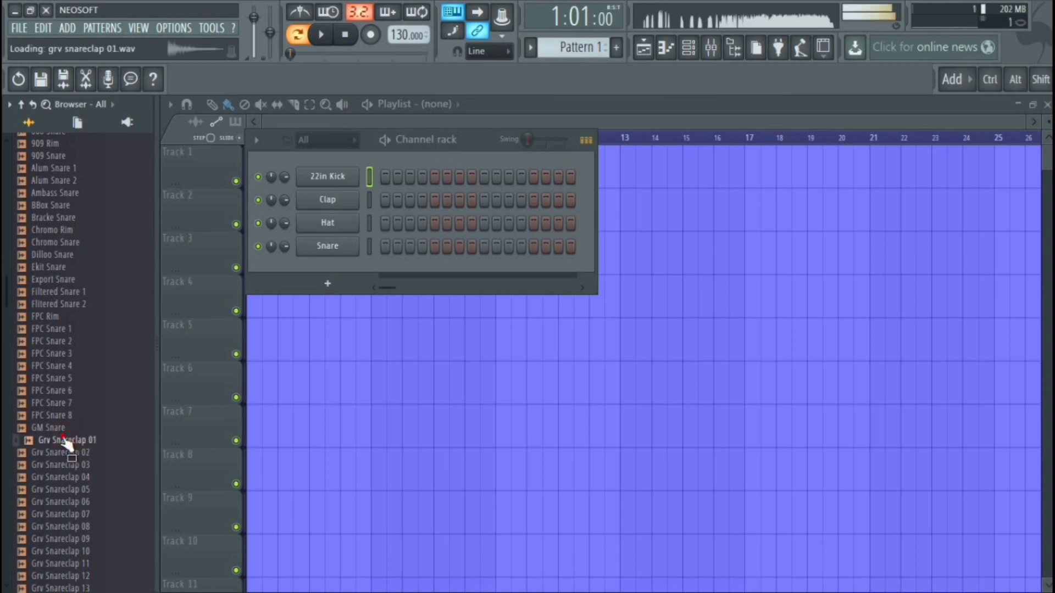
drag(66, 440, 189, 250)
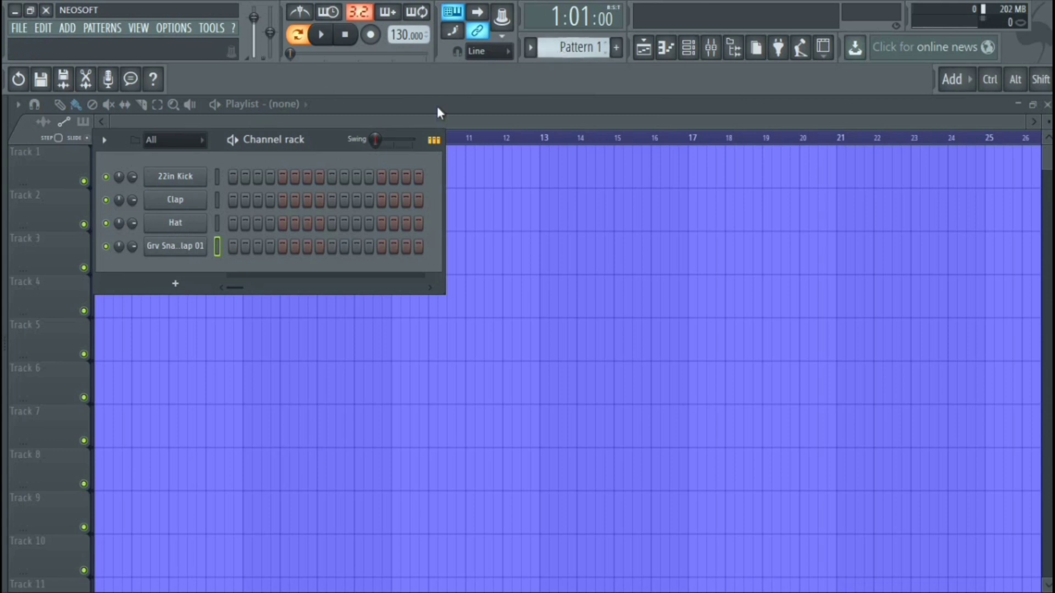
- Program Pattern 1 with 22in Kick hits on steps 1, 9 and 11 and Grv Snareclap 01 hits on steps 5 and 13
click(233, 175)
click(281, 244)
click(332, 177)
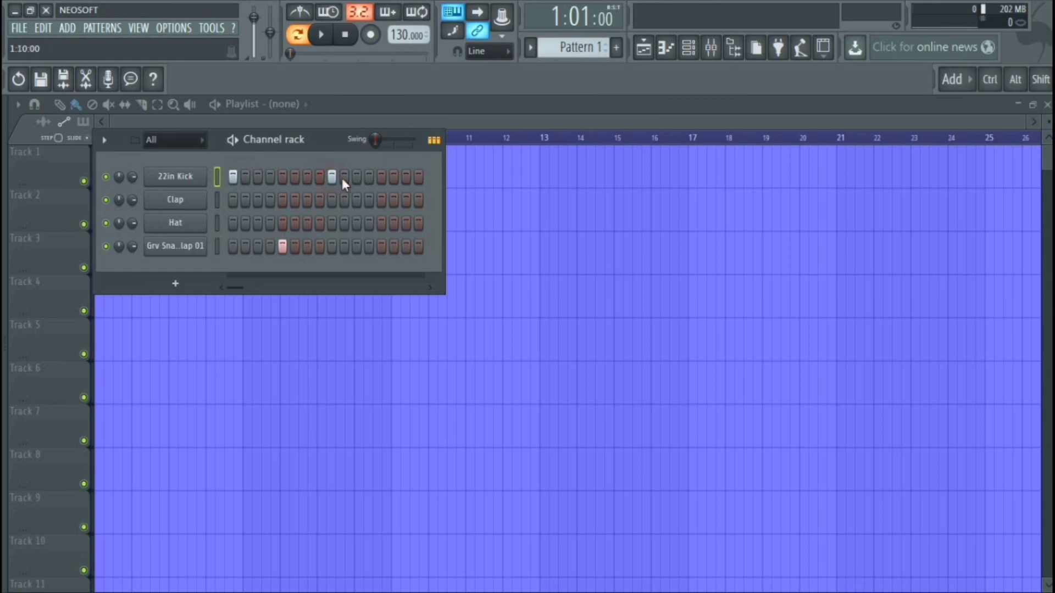
click(379, 246)
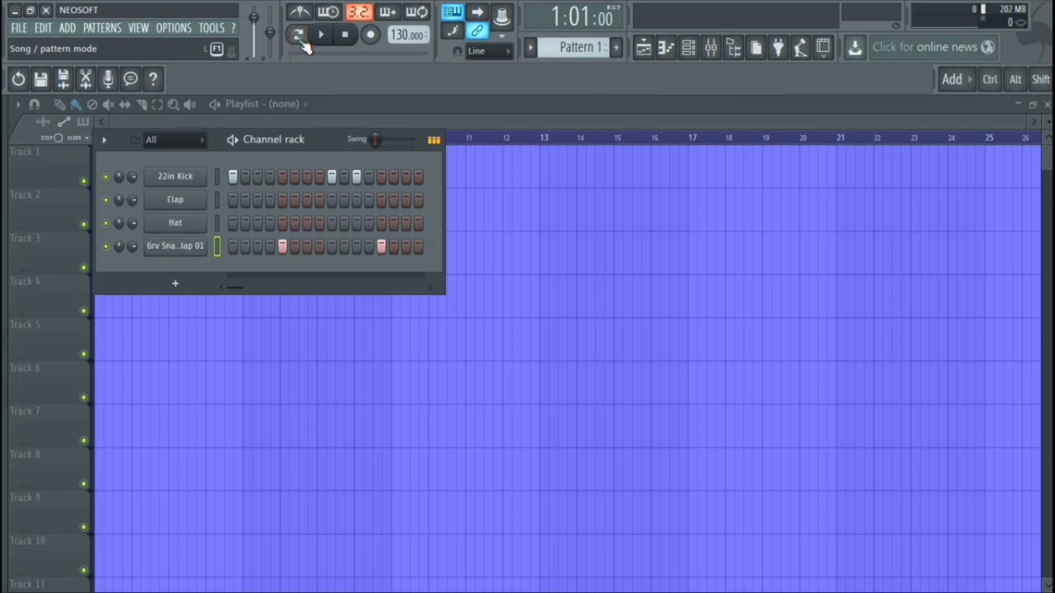
- Place Pattern 1 at bar 1 of Track 1 in the playlist, and return to the channel rack in pattern mode
key(F6)
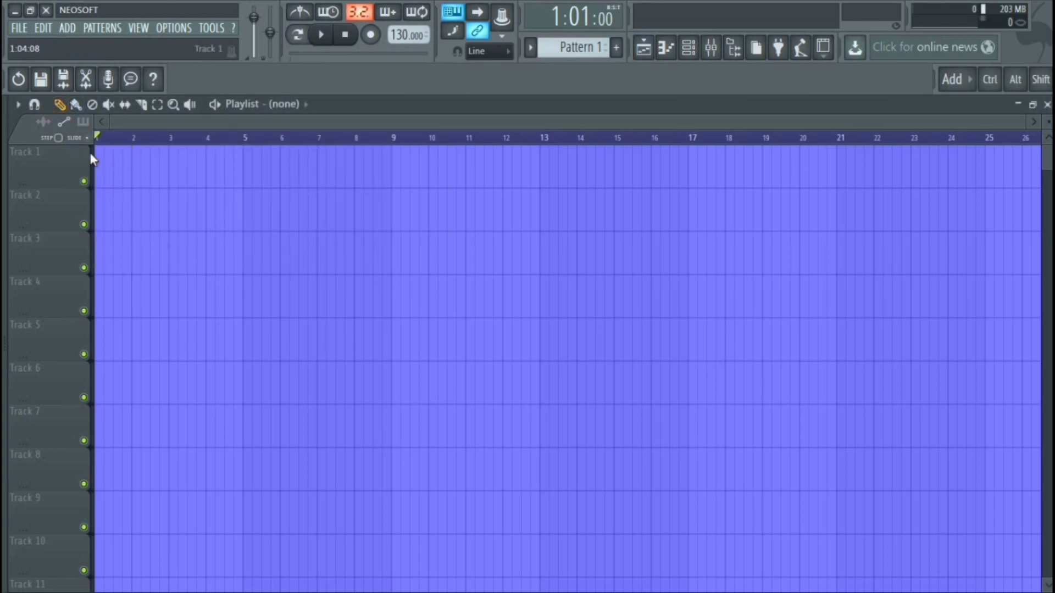
click(103, 174)
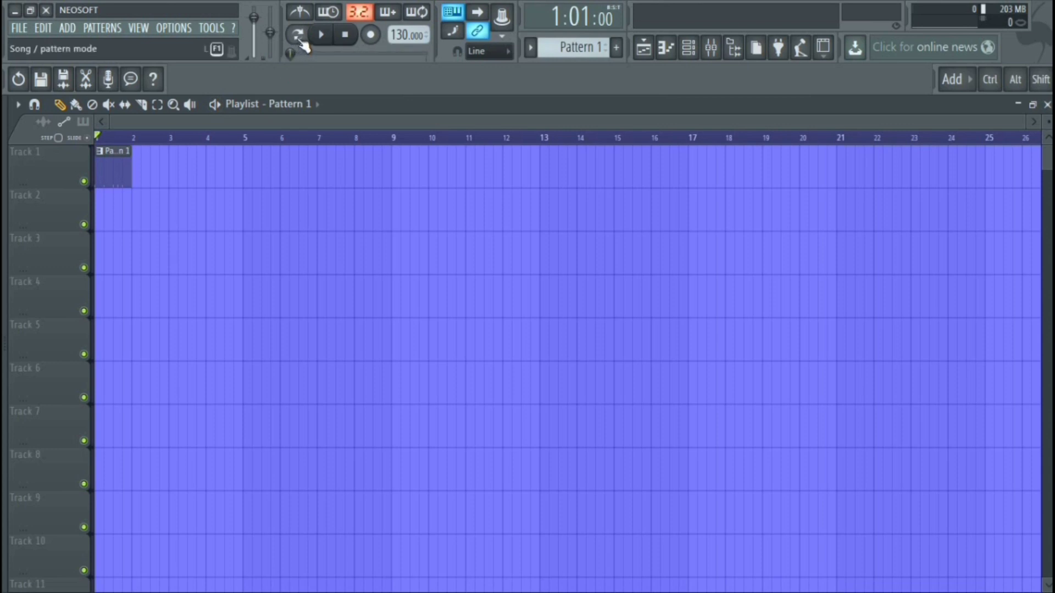
key(F6)
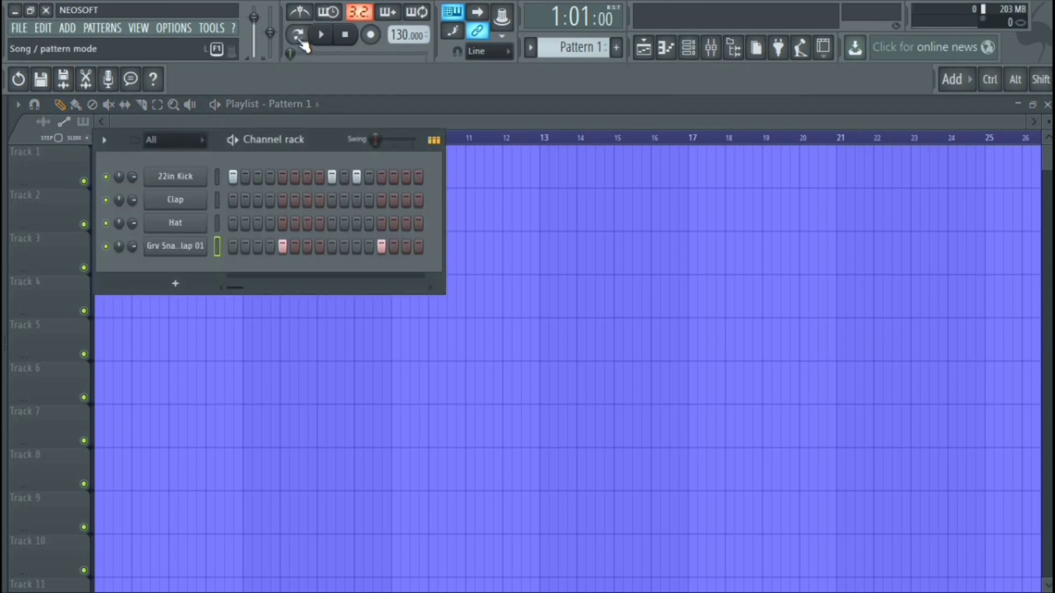
click(301, 39)
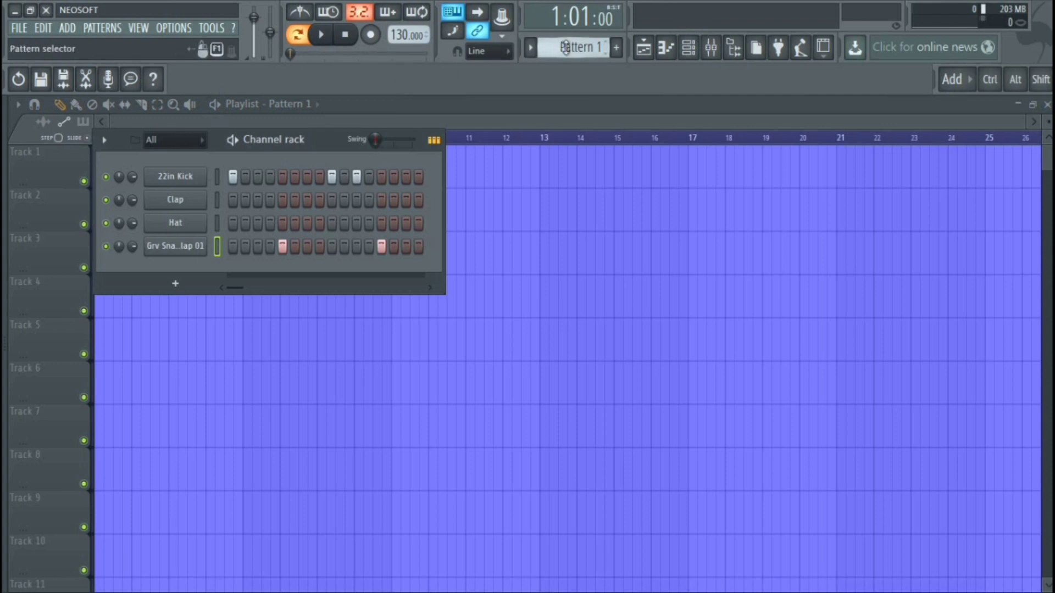
- Look through the pattern selector up to Pattern 3 and go back to Pattern 1
scroll(566, 49, down, 2)
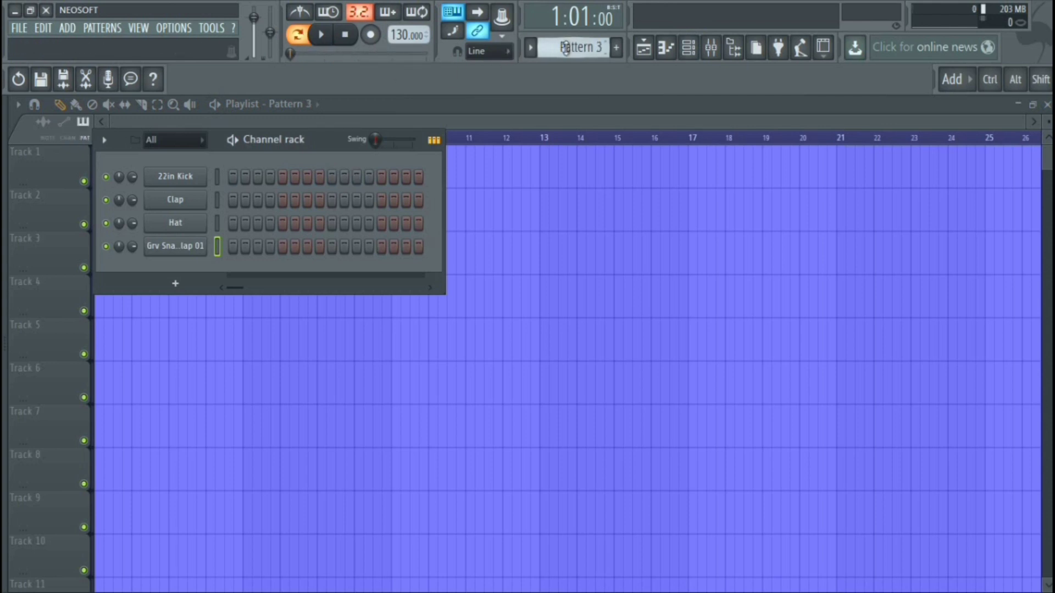
scroll(566, 49, up, 2)
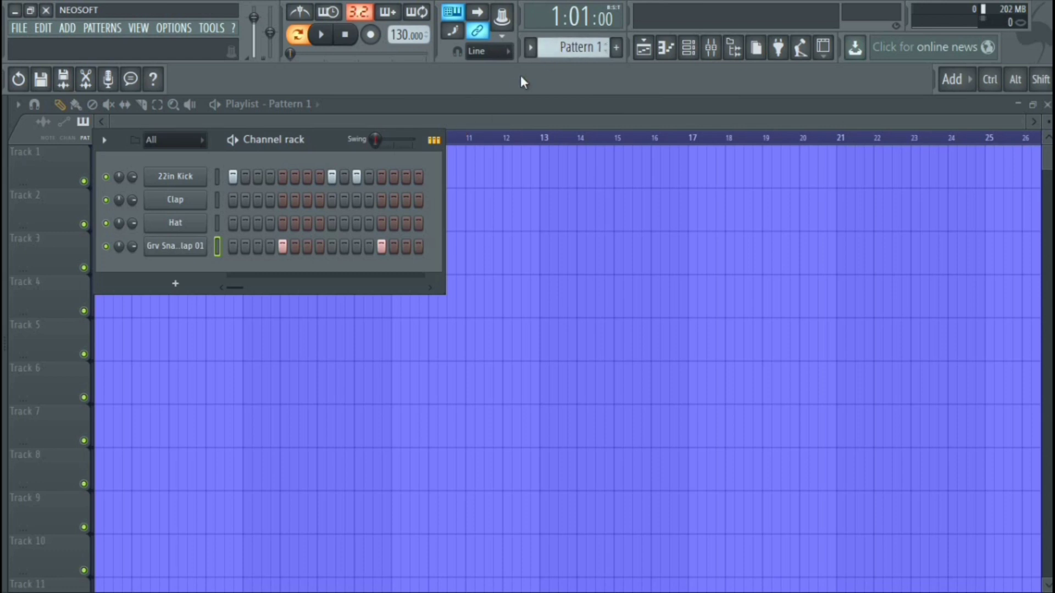
- Play Pattern 1 while trying faster tempos, set the tempo back to 130 BPM and stop playback
key(space)
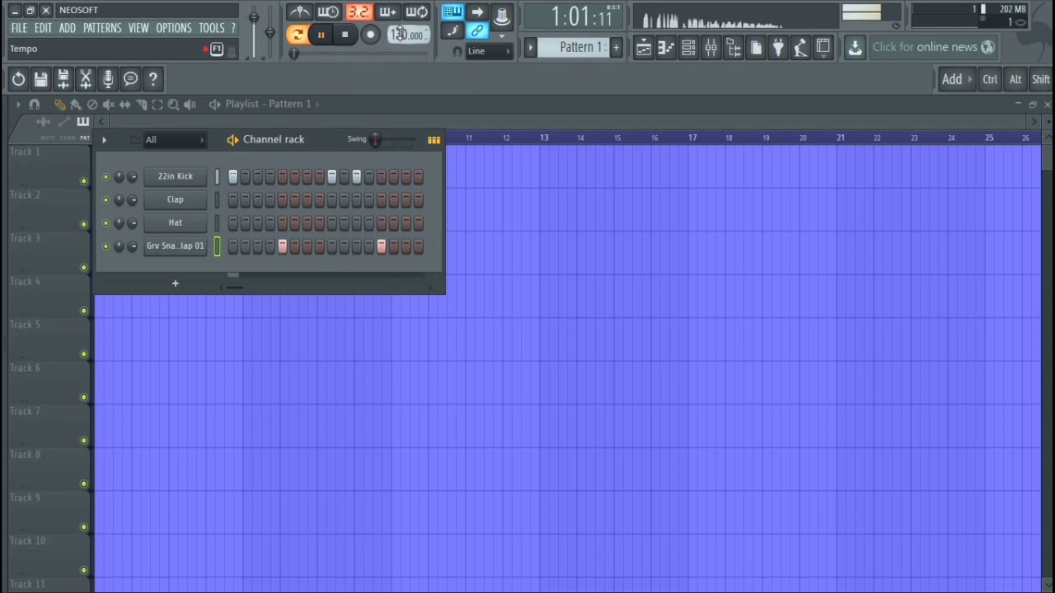
scroll(401, 34, up, 6)
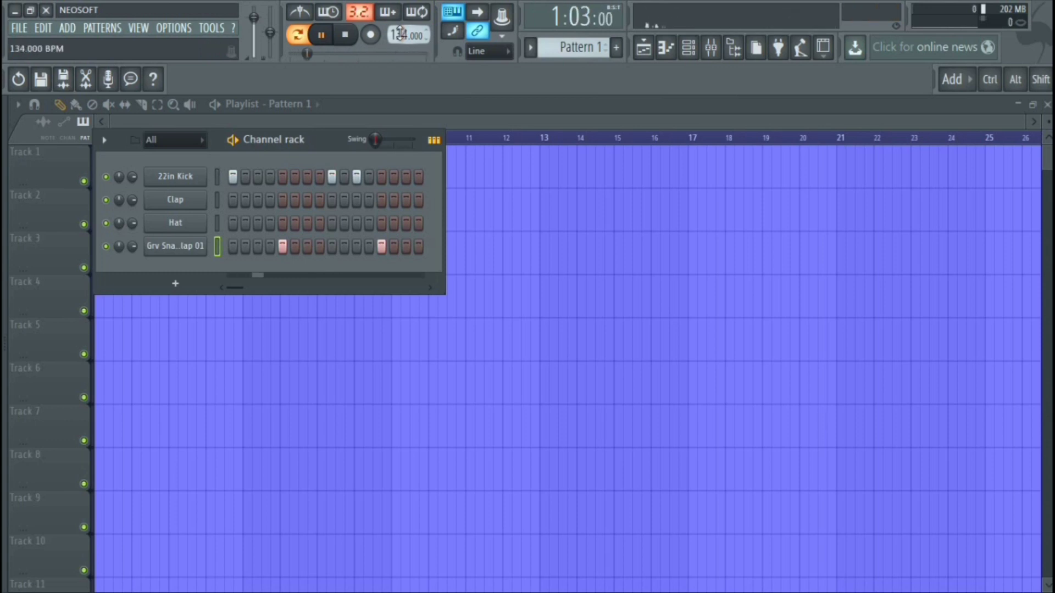
scroll(401, 34, up, 8)
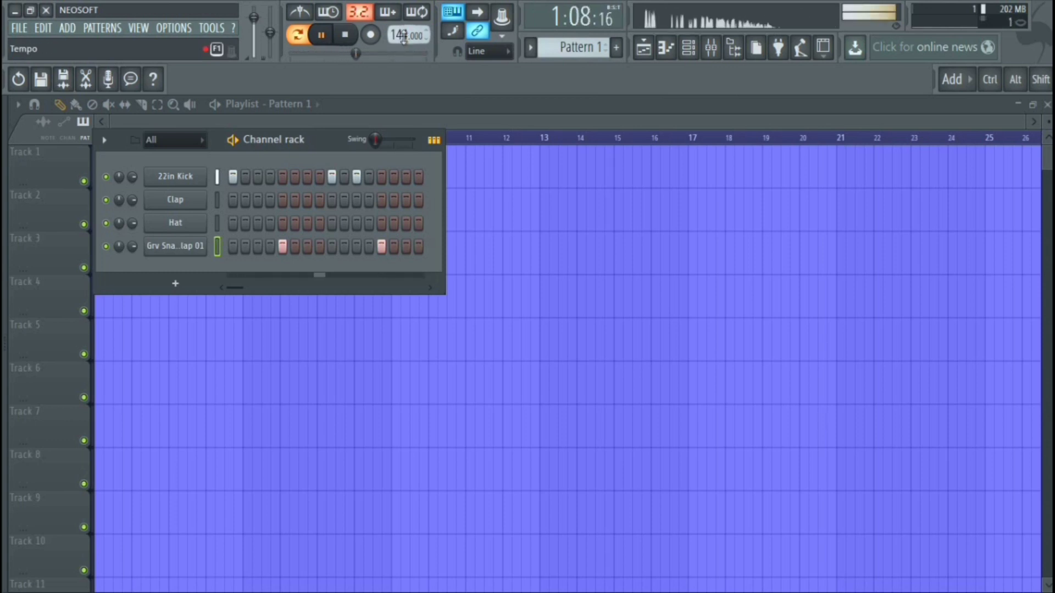
scroll(404, 36, down, 2)
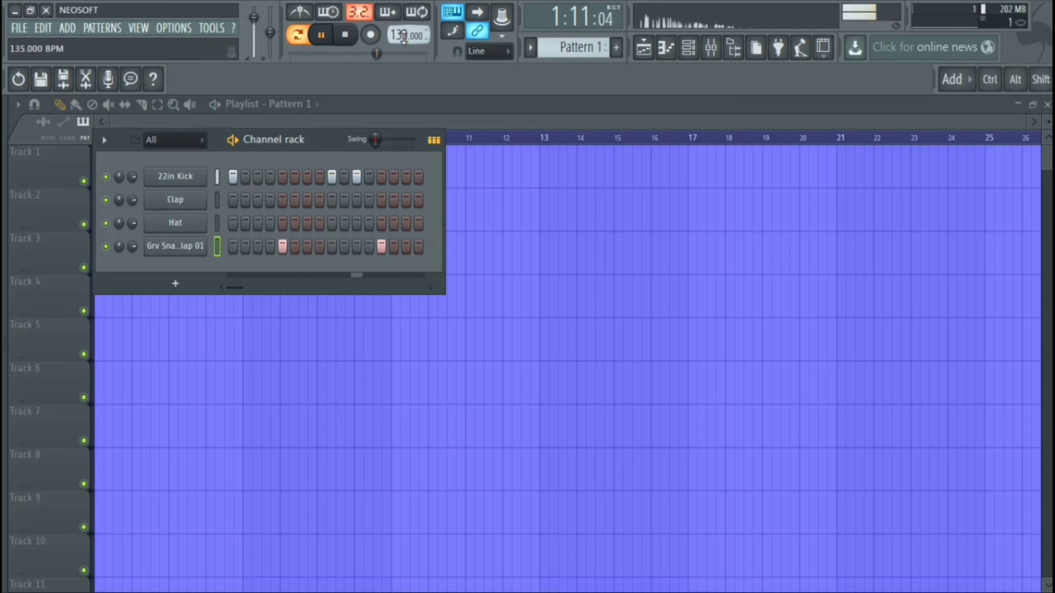
scroll(404, 37, down, 8)
scroll(397, 34, down, 3)
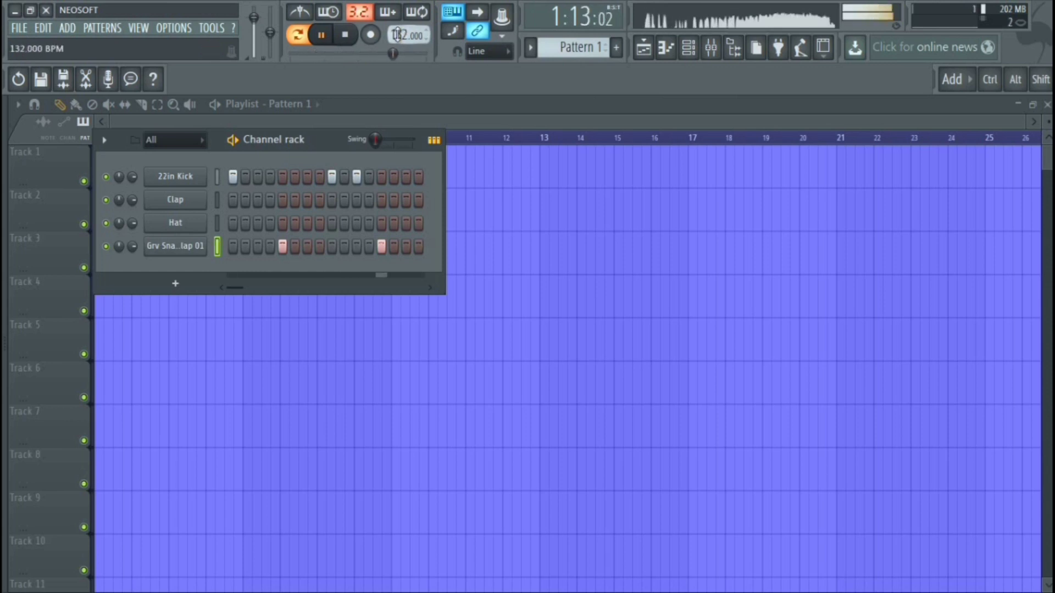
scroll(397, 34, down, 1)
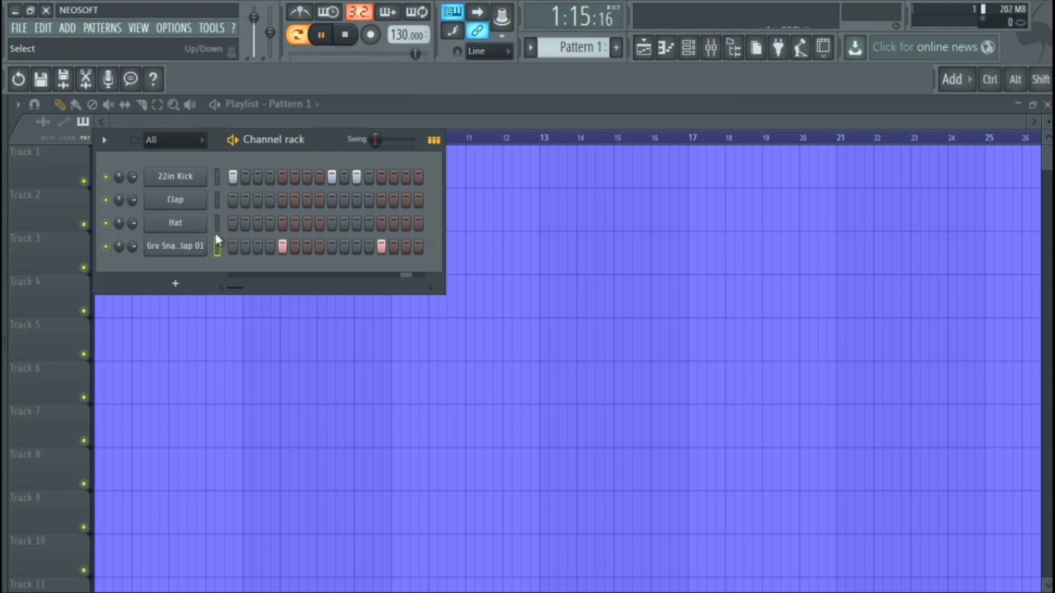
key(space)
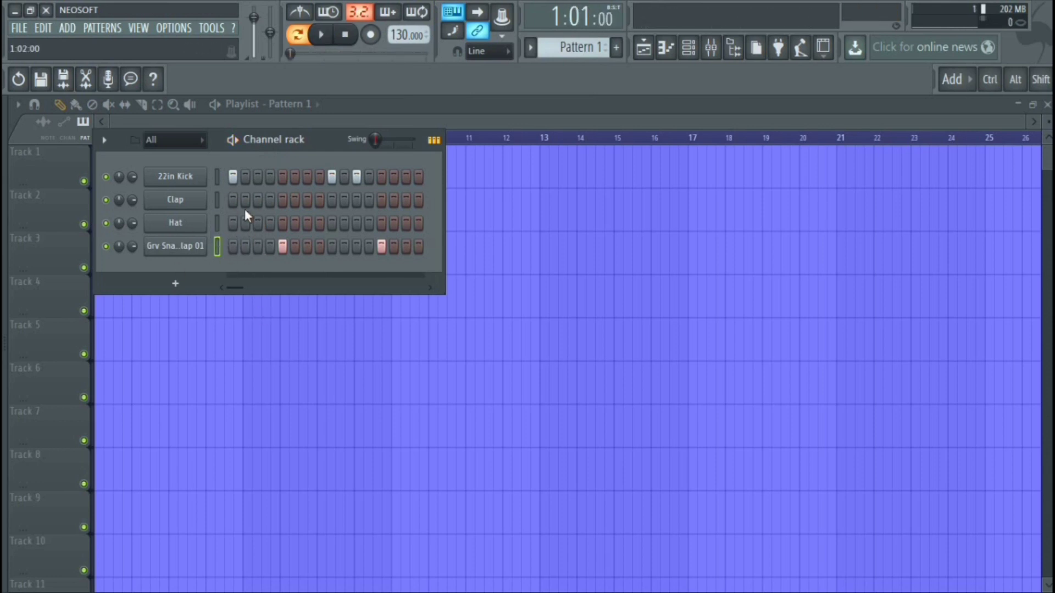
- Clear all 22in Kick and Grv Snareclap 01 hits from Pattern 1
click(233, 176)
click(355, 176)
click(381, 245)
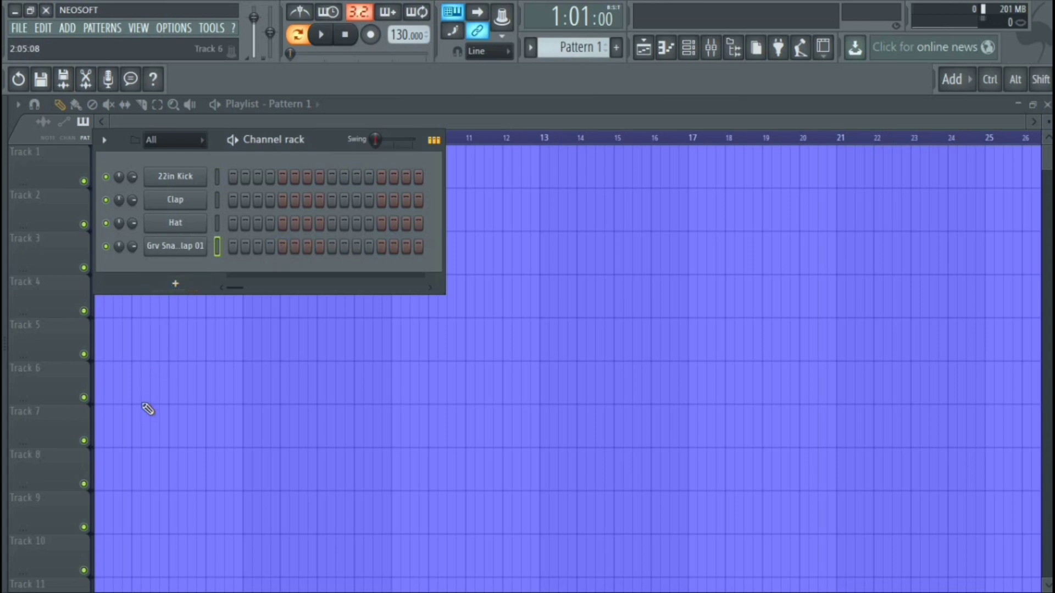
- Replace the 22in Kick channel with MT-PowerDrumKit from the installed VST generators and skip the plugin's donation screen
key(alt+F8)
scroll(58, 198, up, 6)
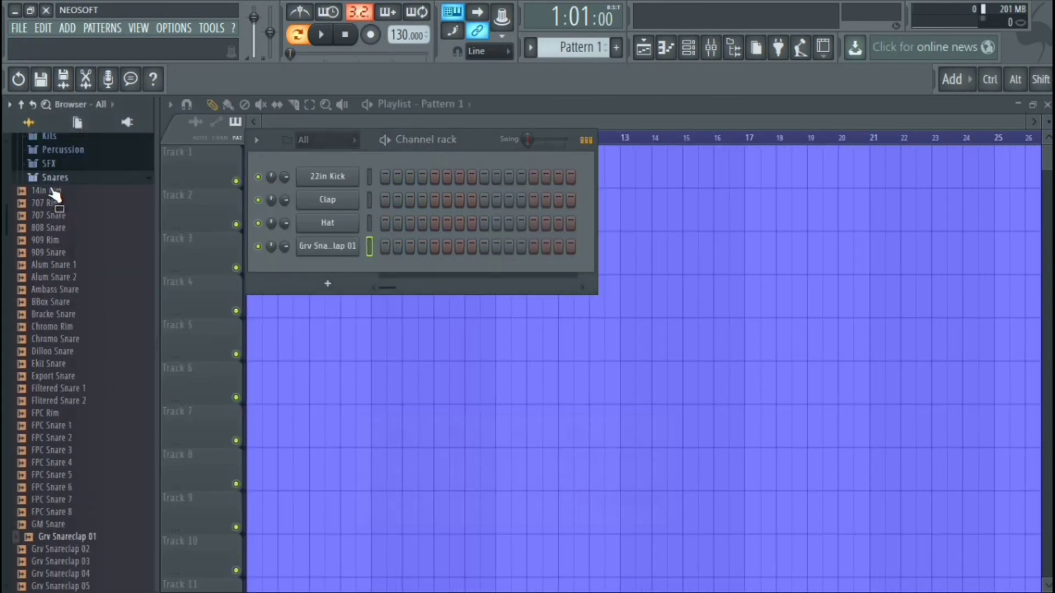
click(71, 304)
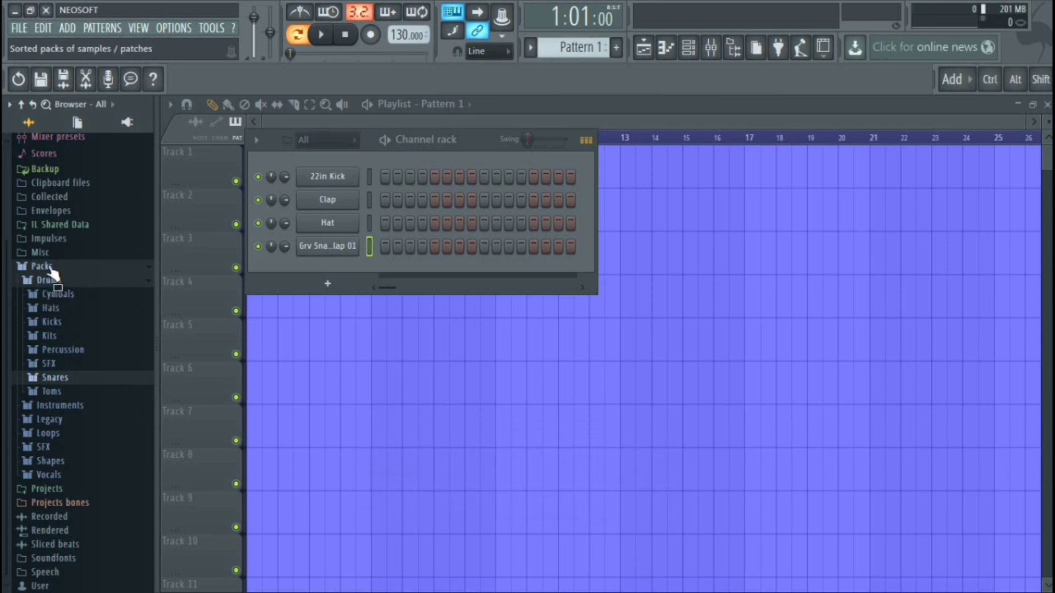
scroll(66, 266, up, 3)
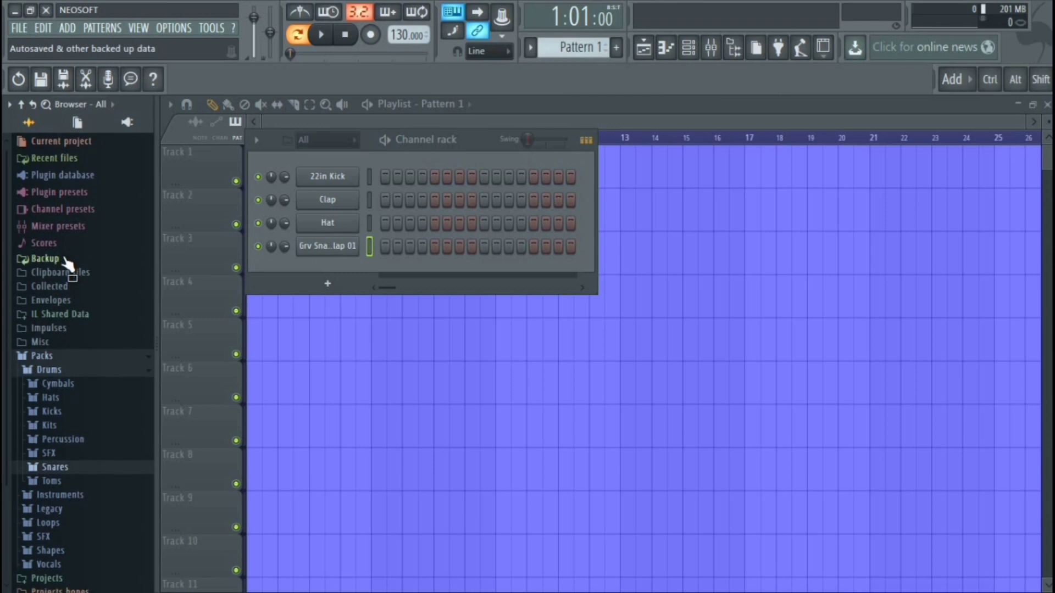
click(51, 175)
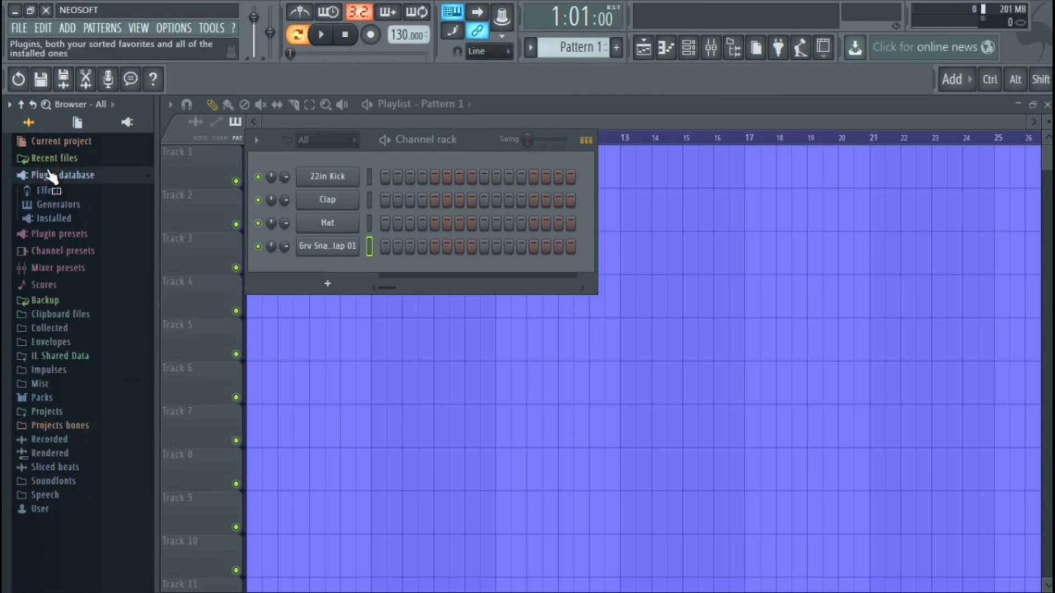
click(54, 219)
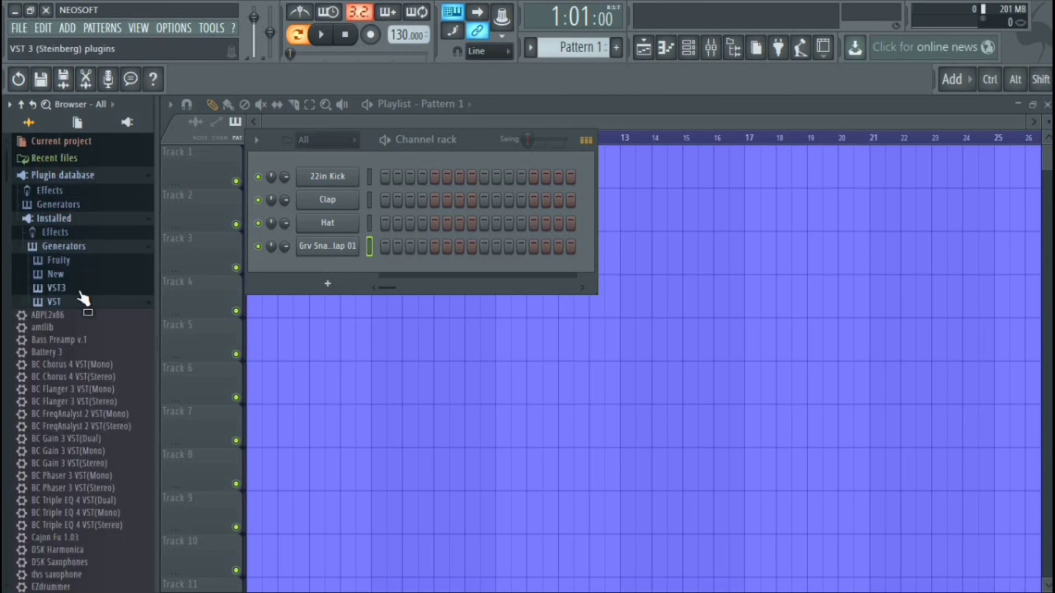
scroll(77, 305, down, 15)
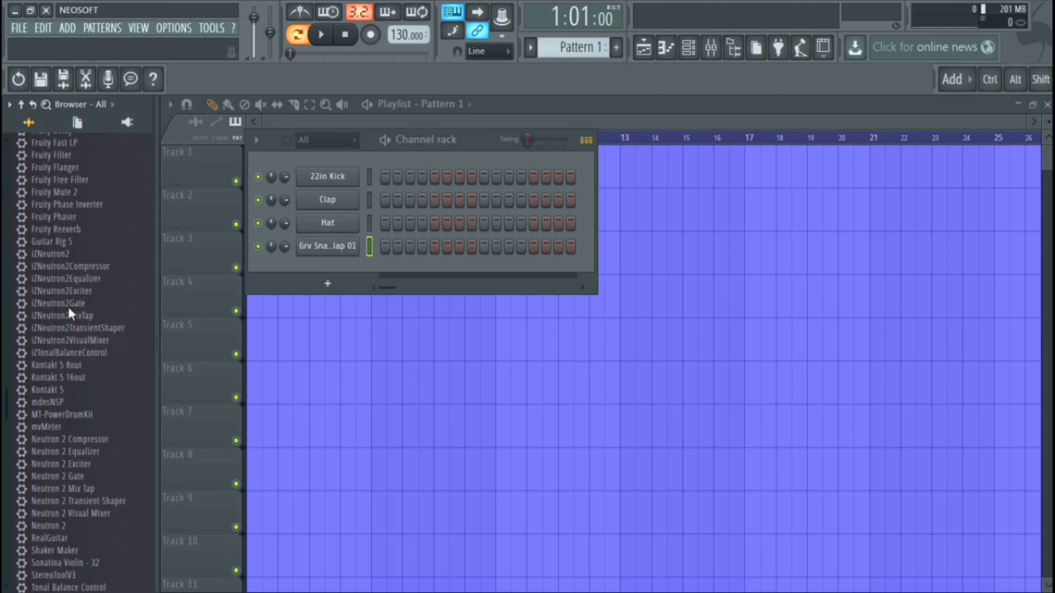
scroll(68, 308, down, 2)
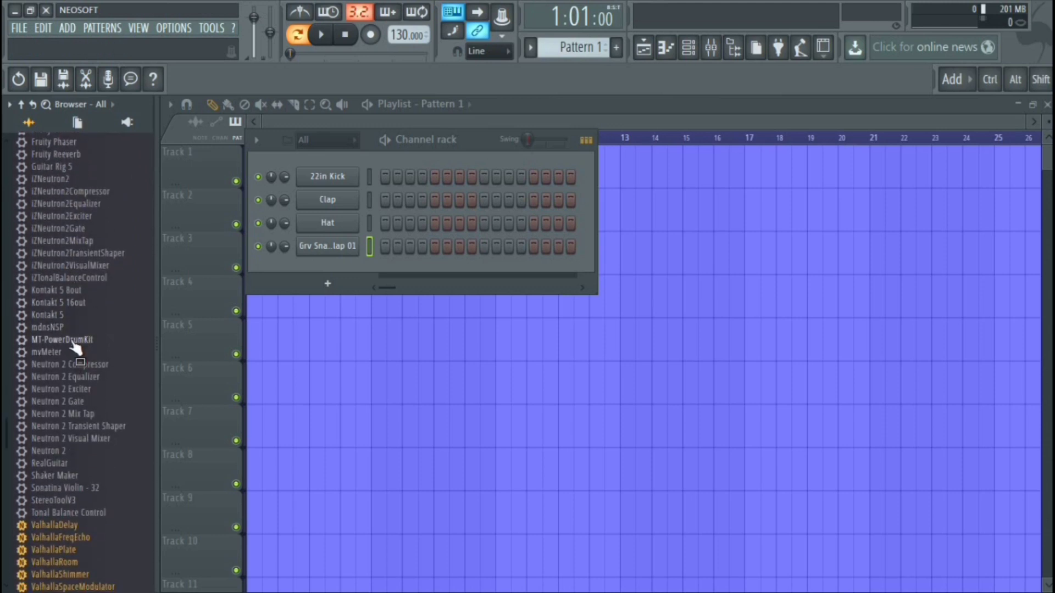
drag(71, 344, 175, 174)
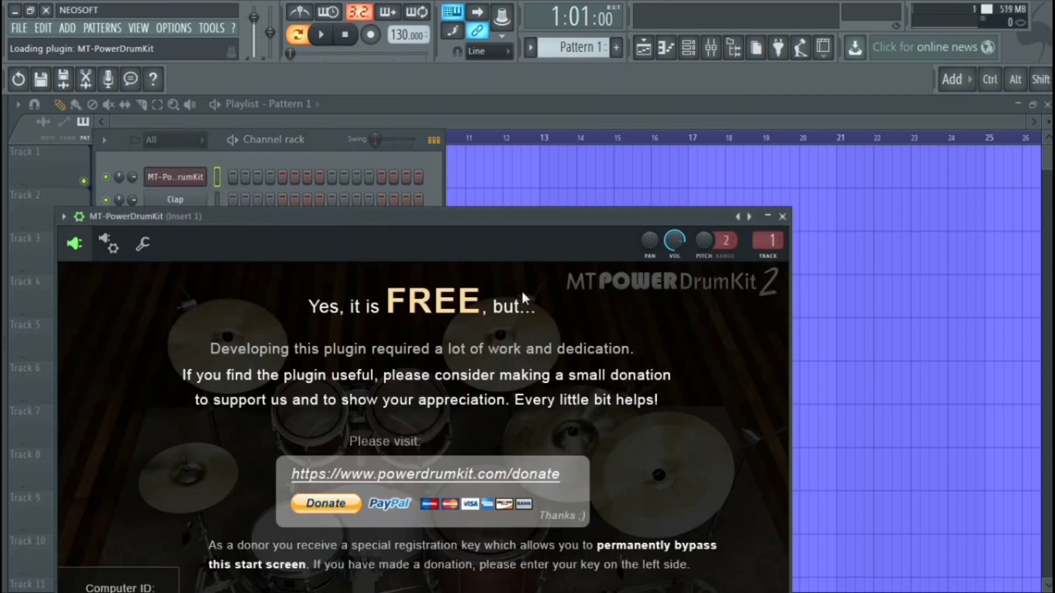
drag(480, 229, 497, 129)
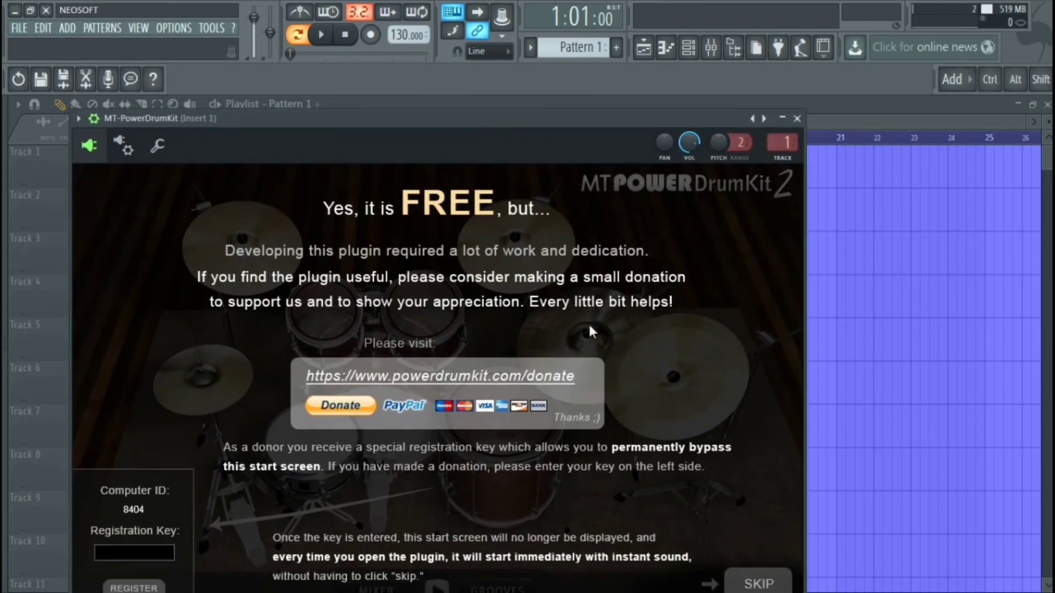
click(750, 577)
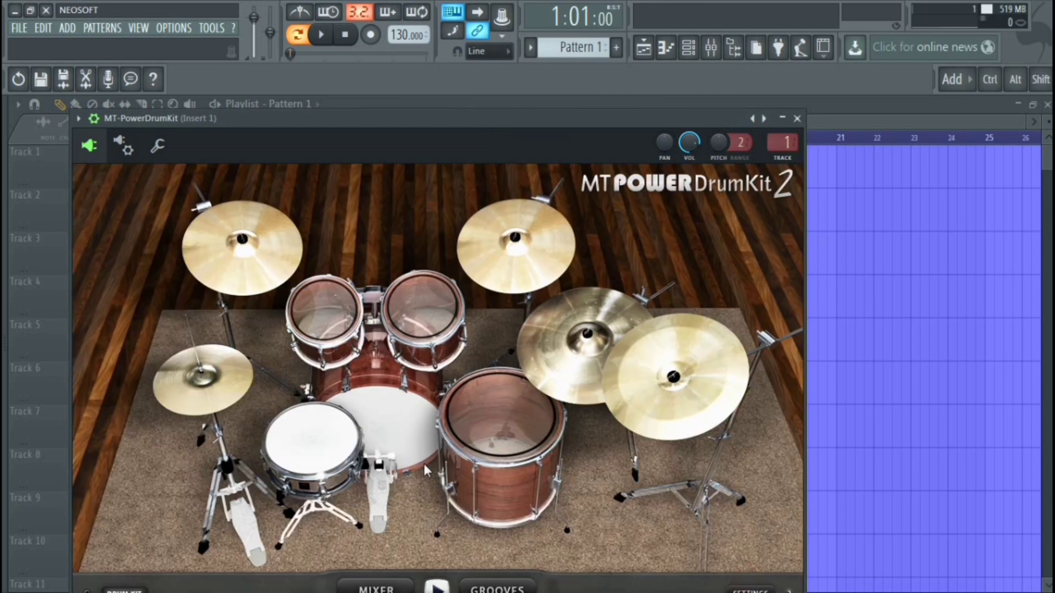
- Audition the drum kit's snare, hi-hat, floor tom and cymbals
click(316, 434)
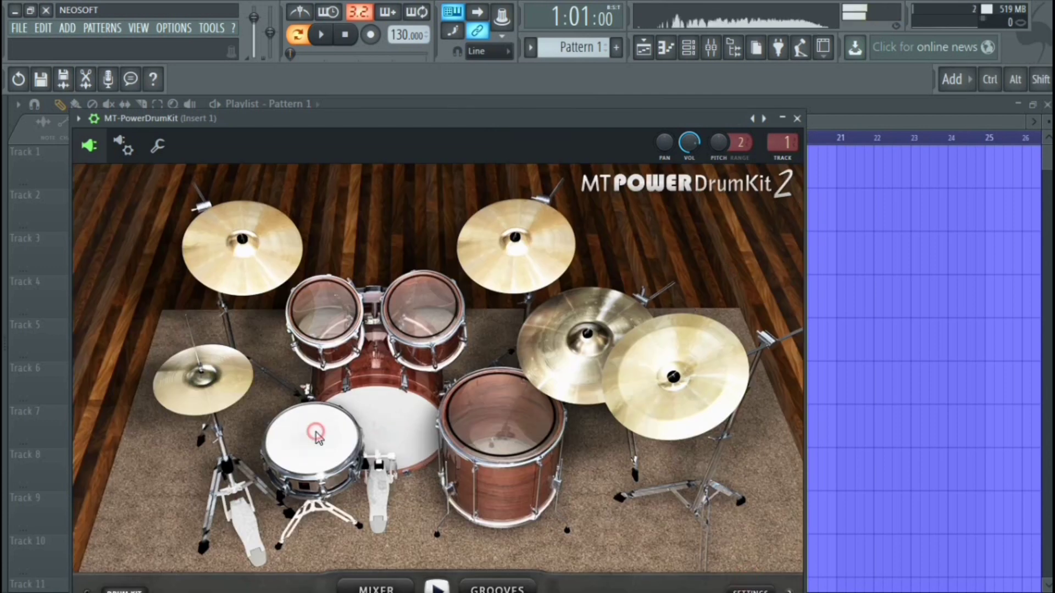
click(175, 393)
click(256, 259)
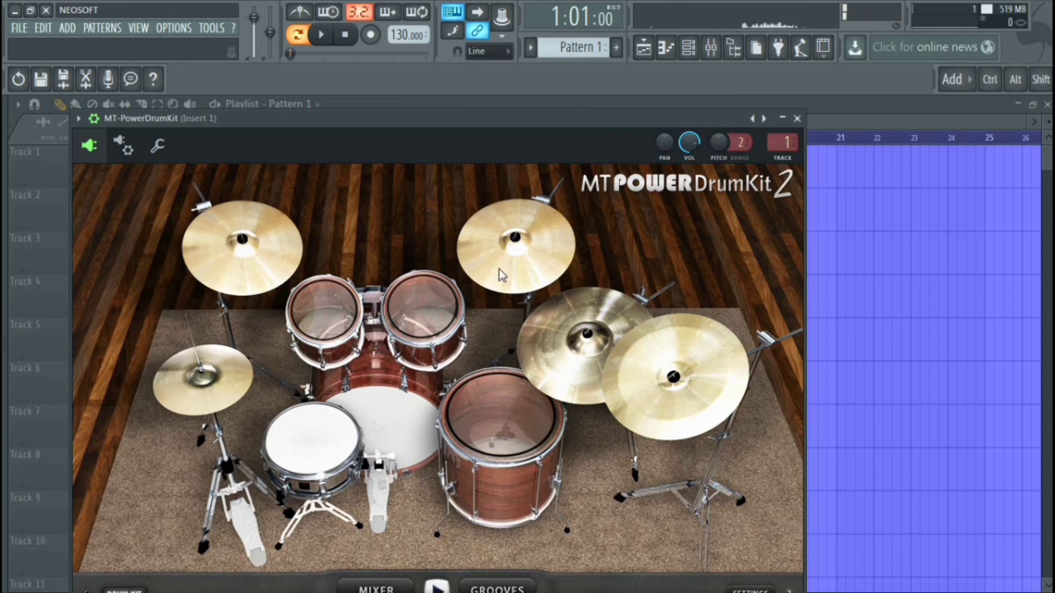
click(550, 338)
click(490, 436)
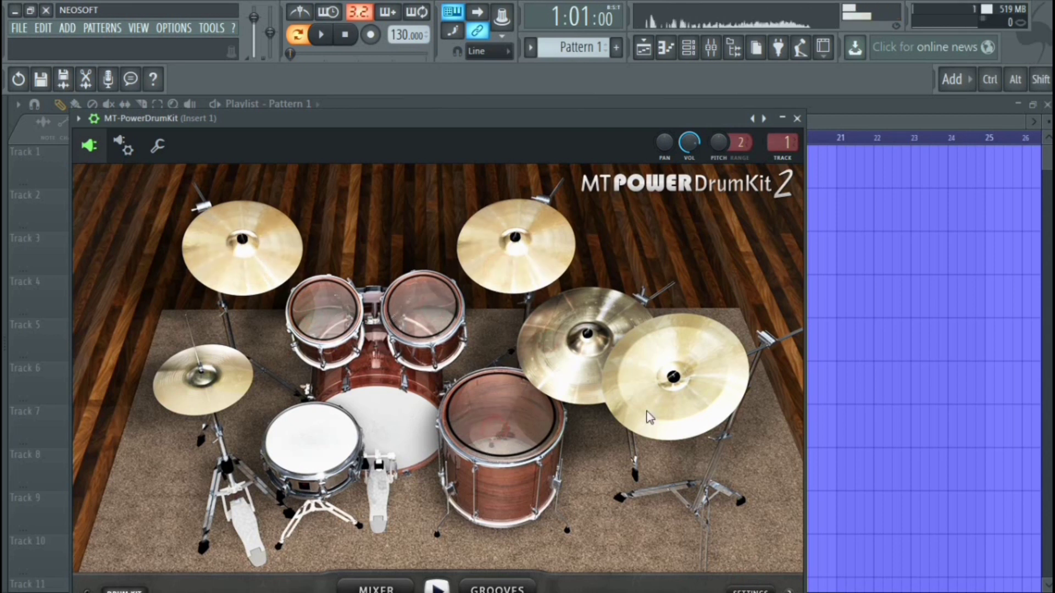
click(680, 411)
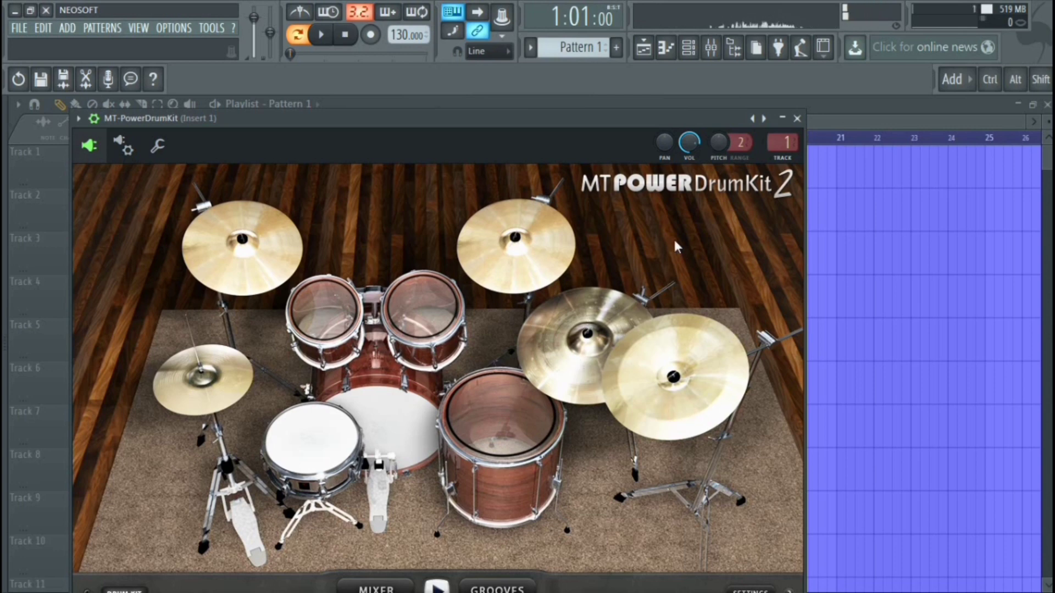
- Preview Grooves 01, 10 and 12 of the 16th Closed Hi-Hat style in the 4/4 60 - 150 bpm grooves
click(509, 588)
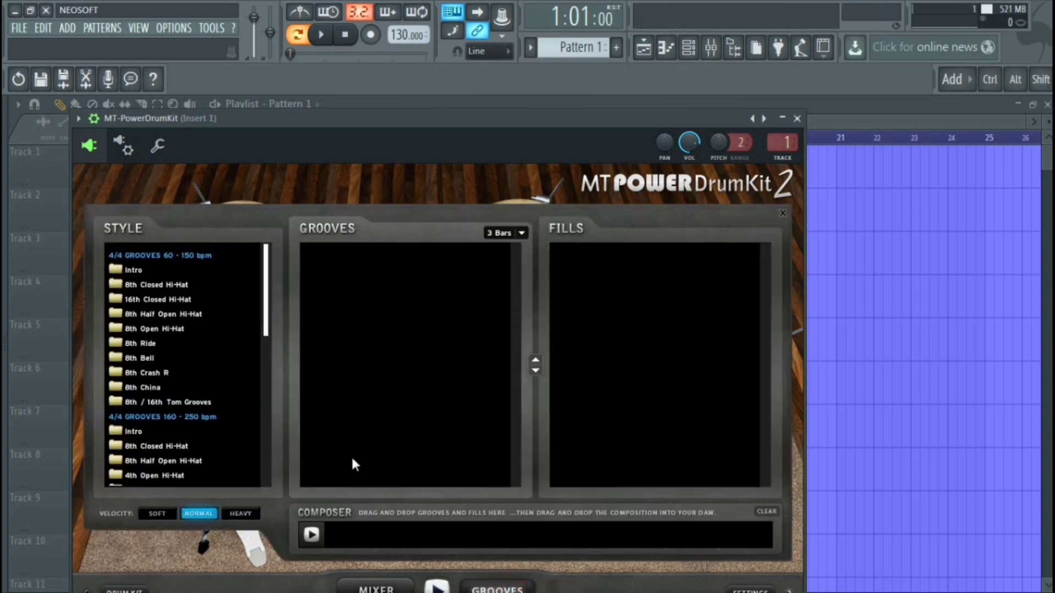
click(183, 295)
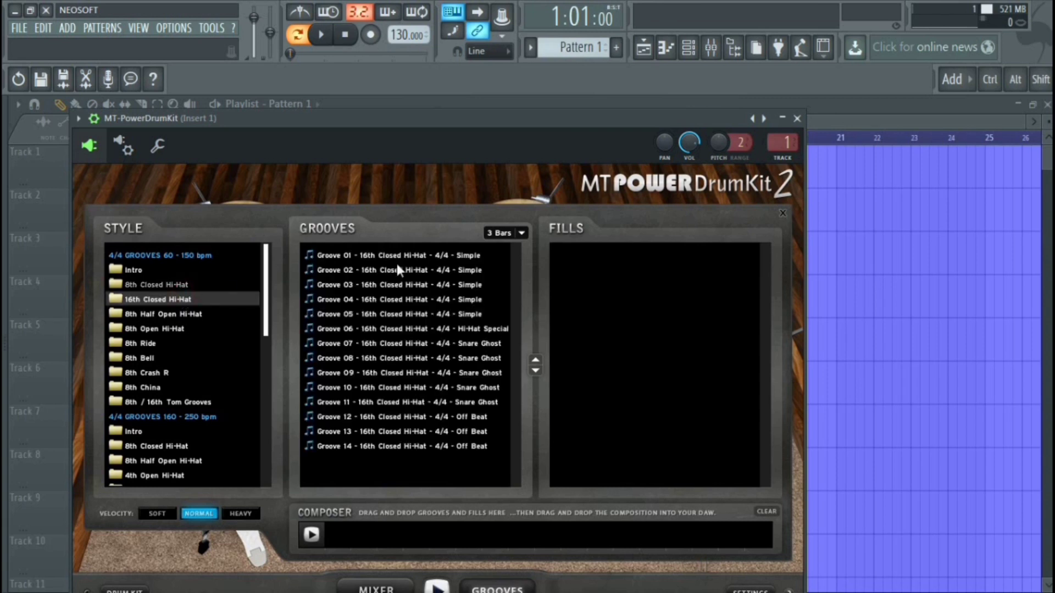
click(450, 256)
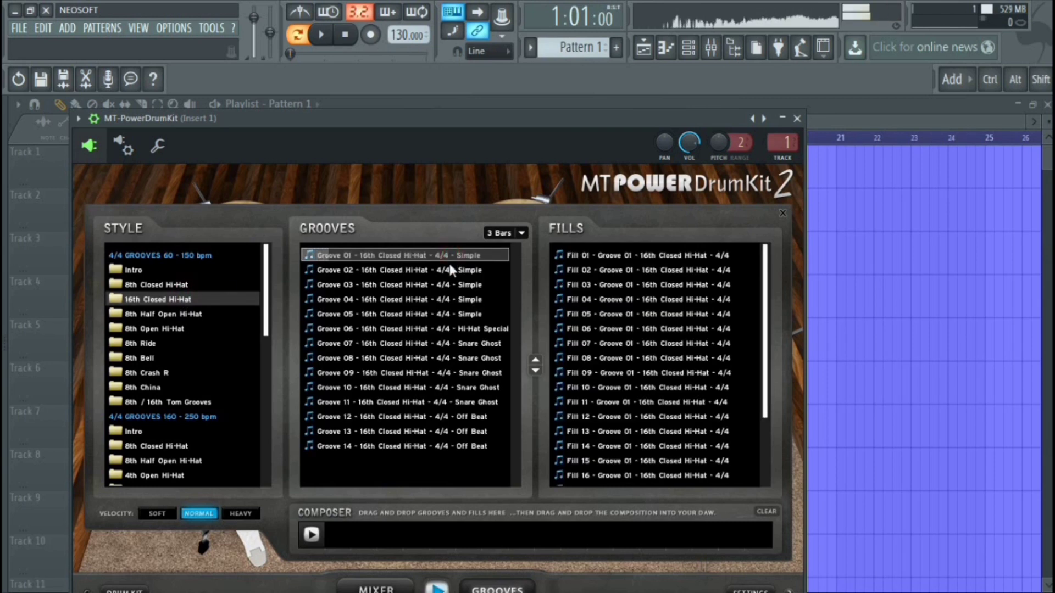
click(440, 386)
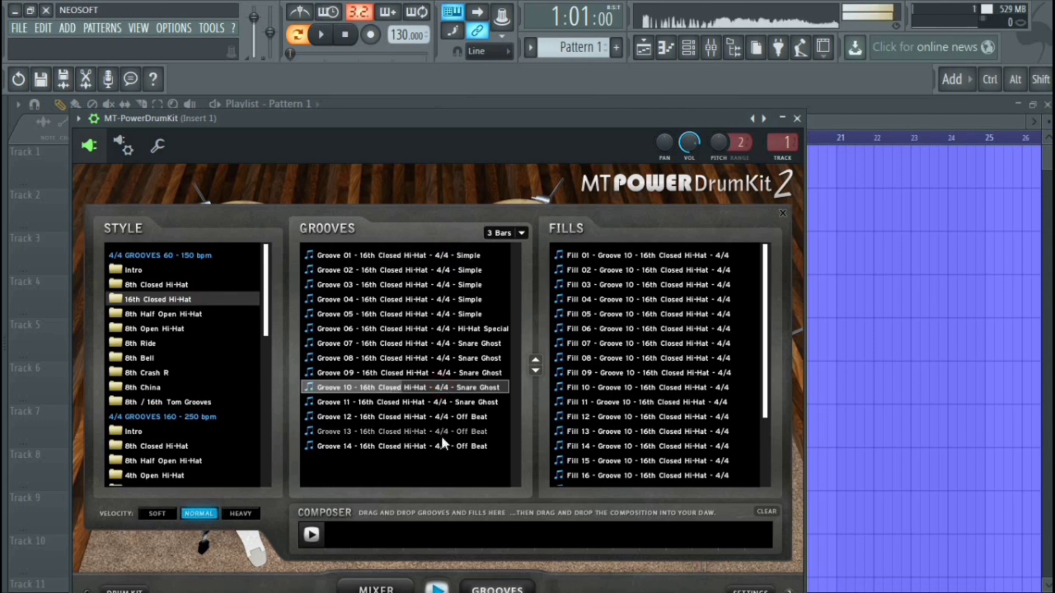
click(401, 416)
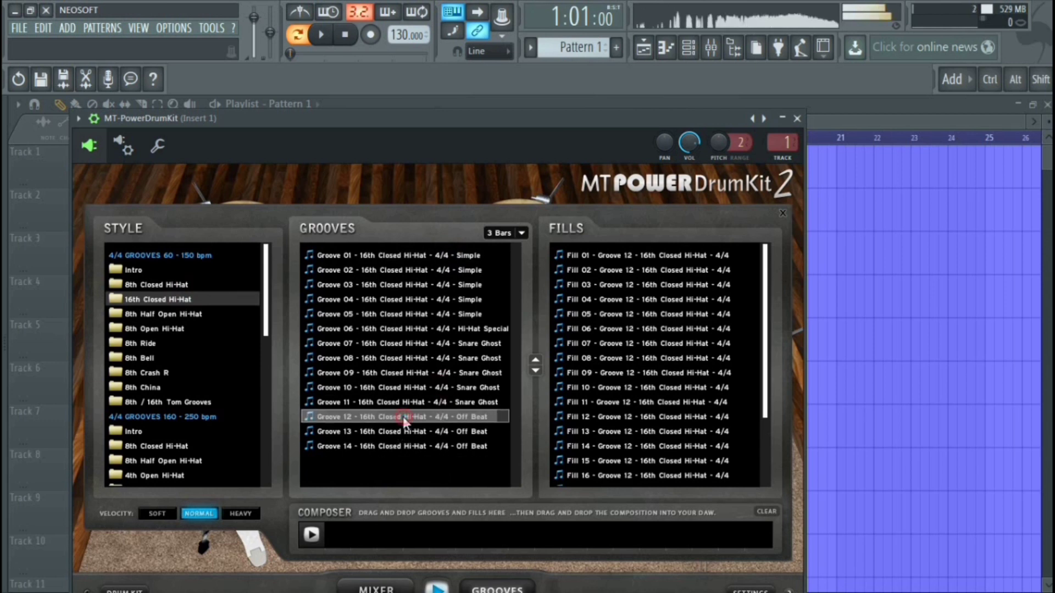
- Build a composition from a 3-bar Groove 08 - 16th Closed Hi-Hat followed by its Fill 02
click(394, 361)
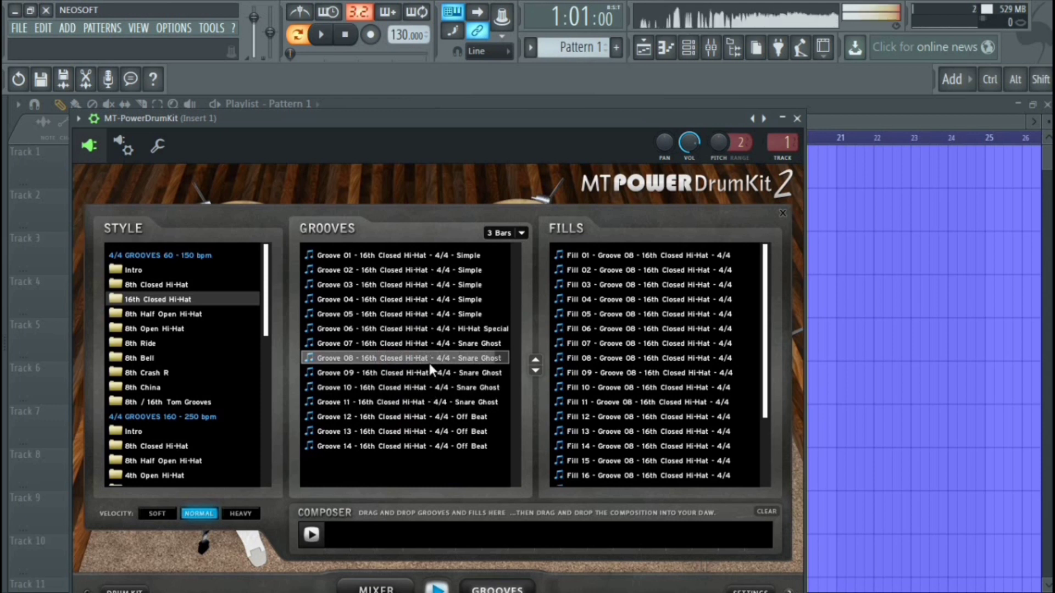
drag(430, 360, 381, 523)
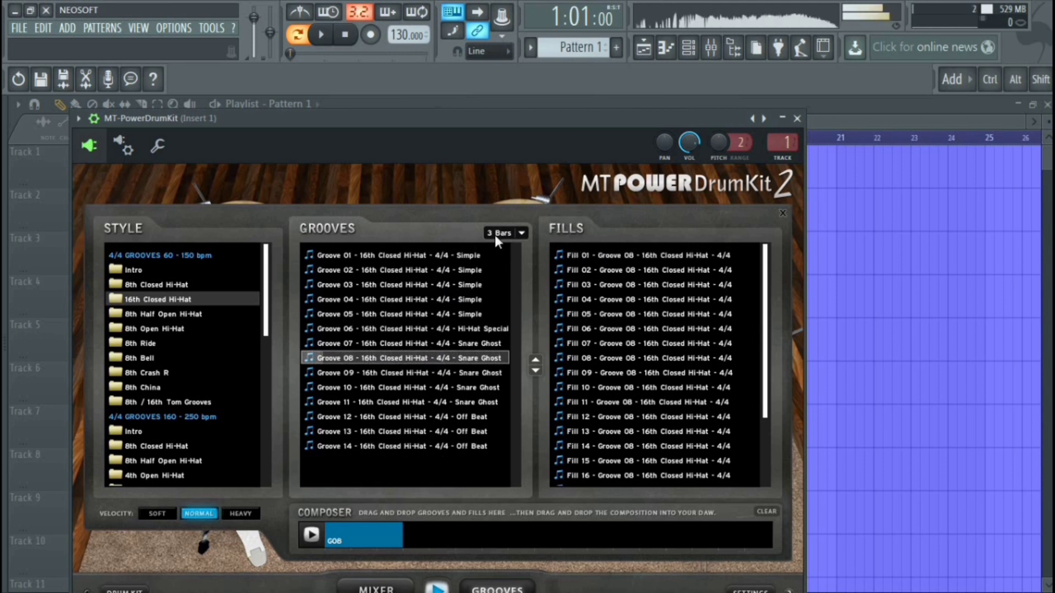
drag(665, 268, 427, 531)
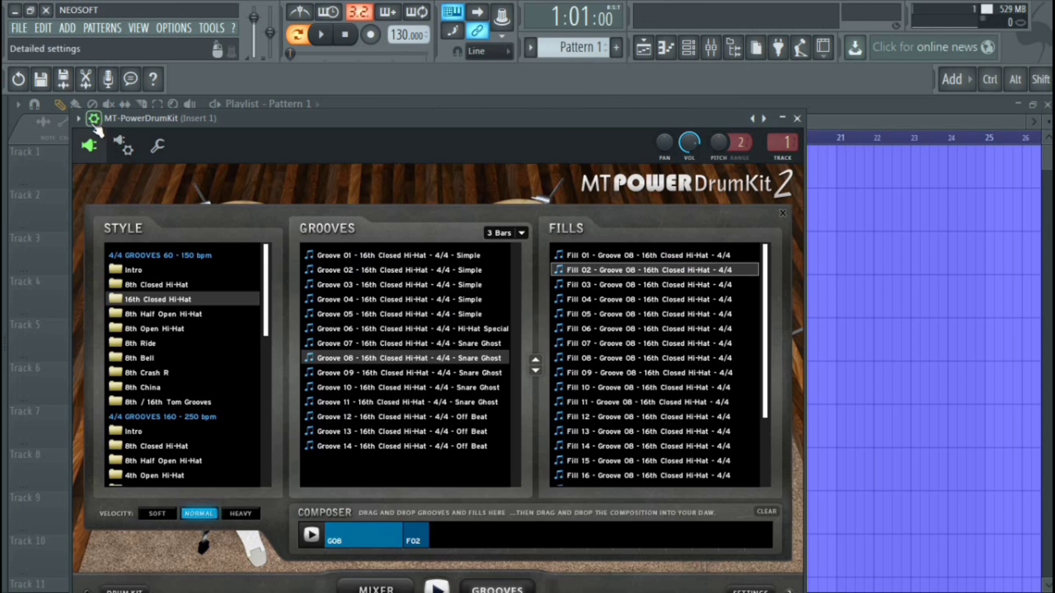
- Replace the notes in the MT-PowerDrumKit piano roll of Pattern 1 with the composed groove and fill
click(79, 119)
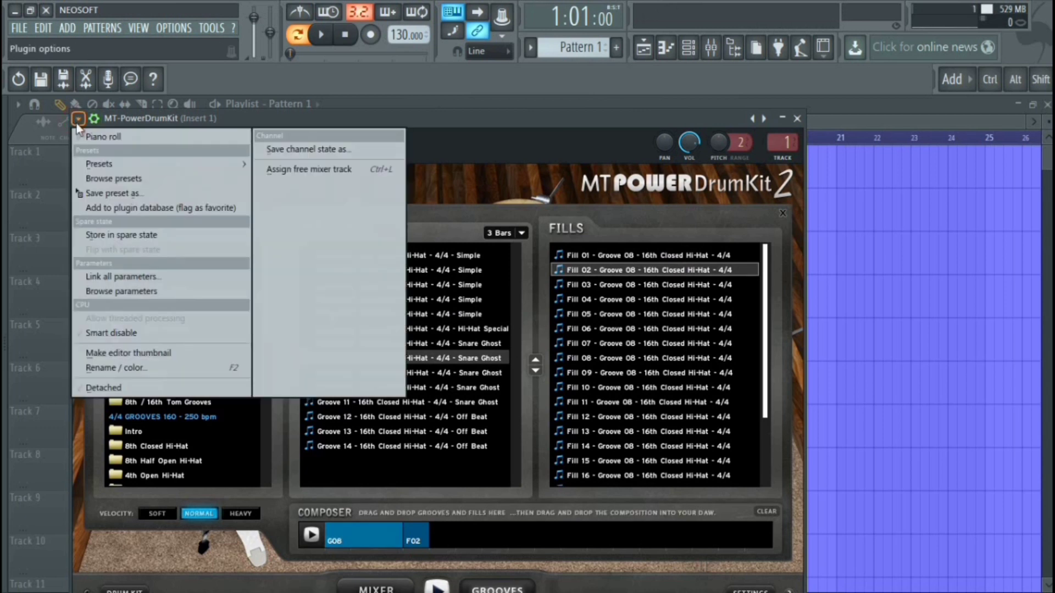
click(84, 132)
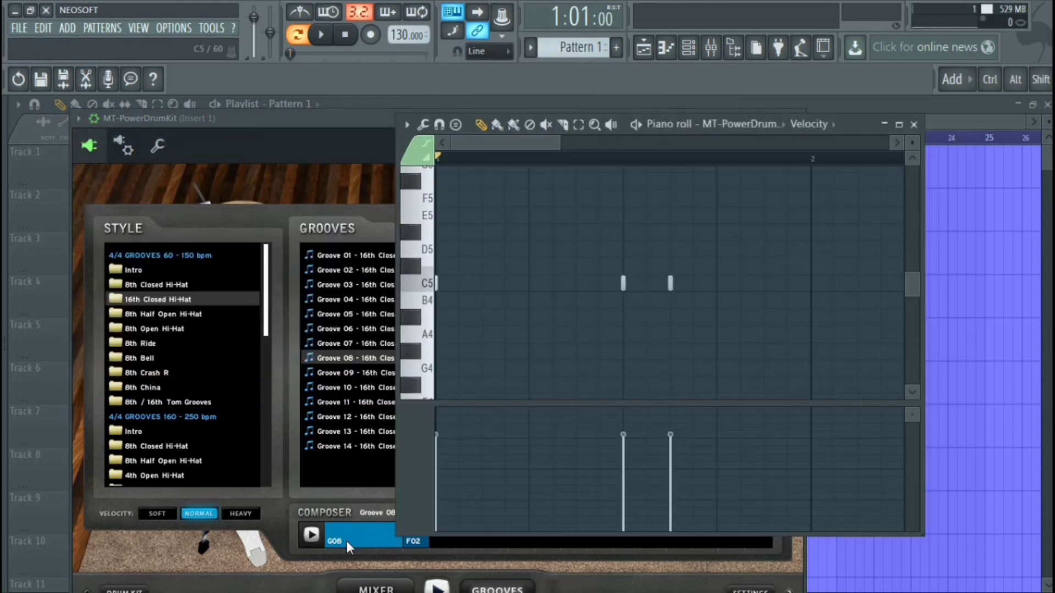
drag(346, 541, 842, 342)
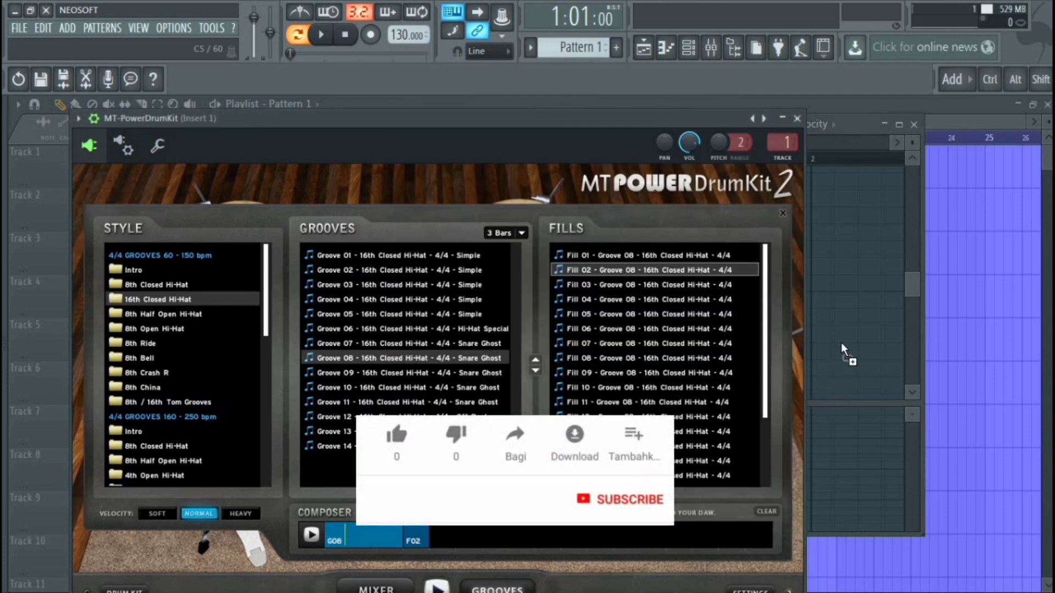
drag(843, 288, 842, 288)
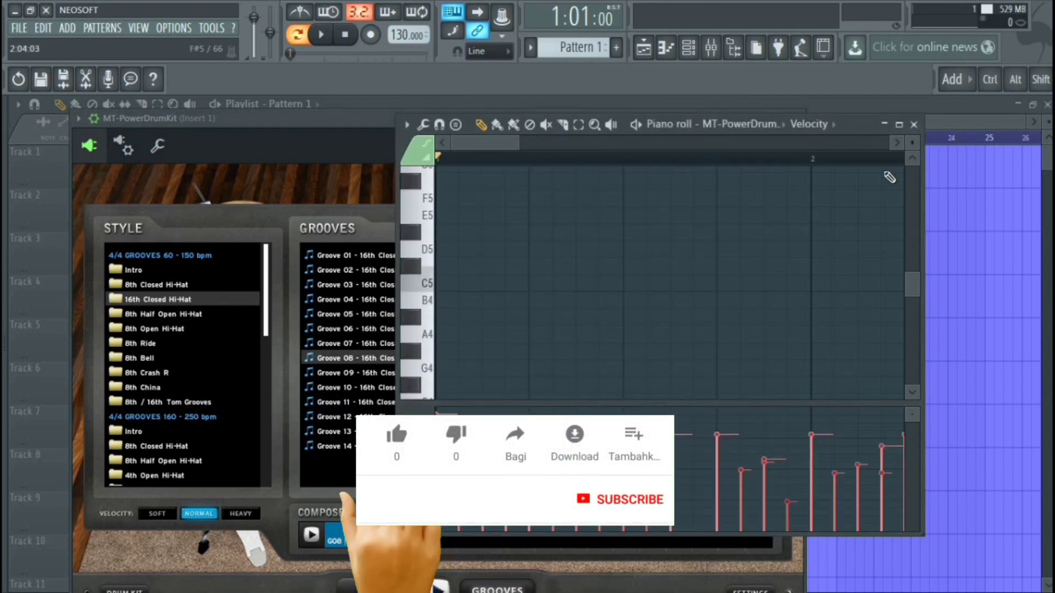
- Empty the plugin's composer and close the piano roll and MT-PowerDrumKit windows
click(915, 126)
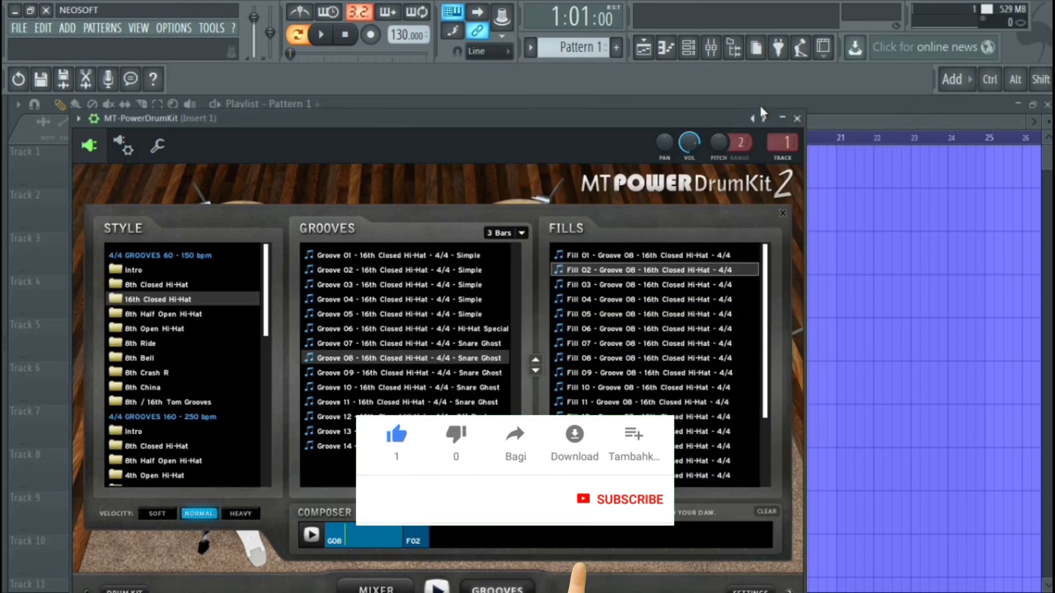
click(766, 511)
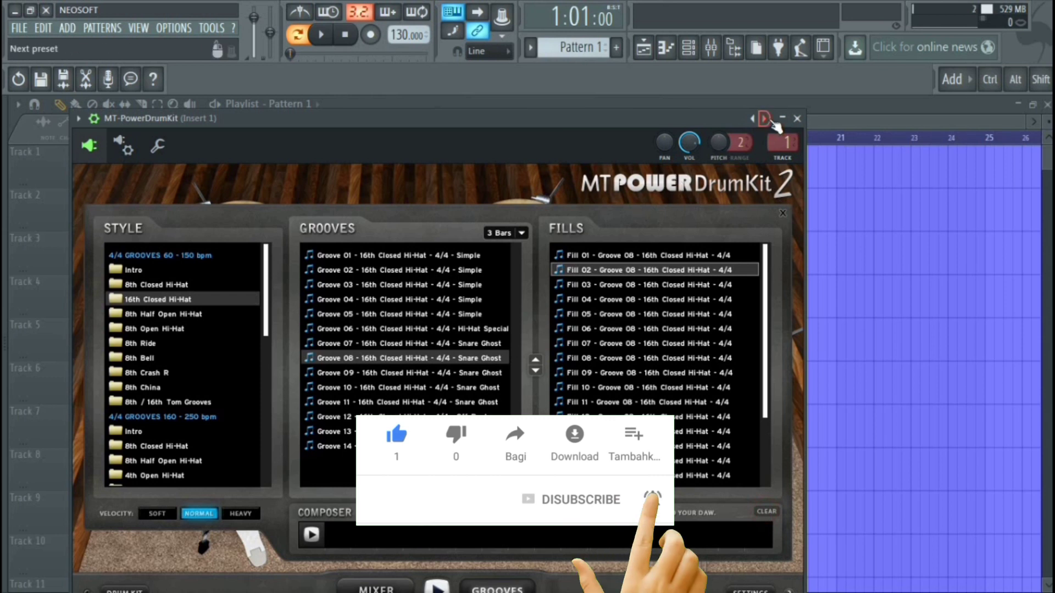
click(798, 119)
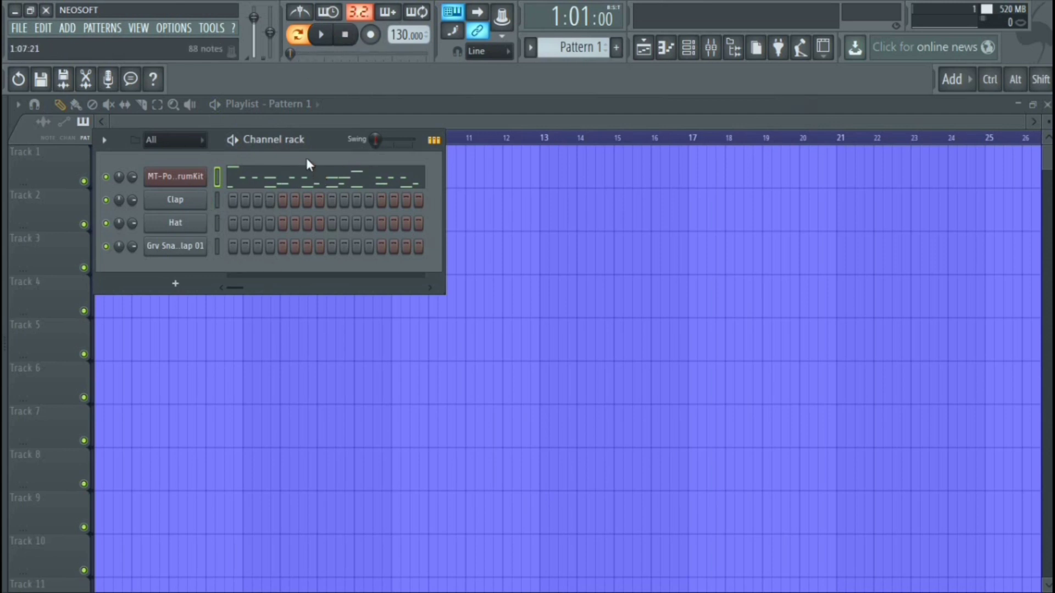
- Play Pattern 1 from the start twice to hear the drum groove, stopping playback each time
click(331, 36)
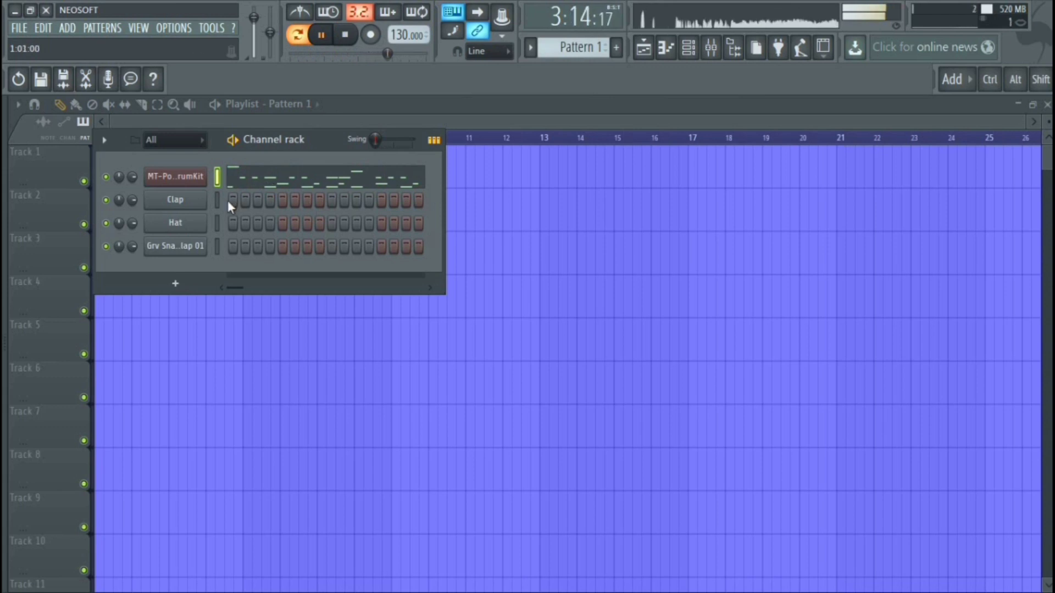
click(347, 37)
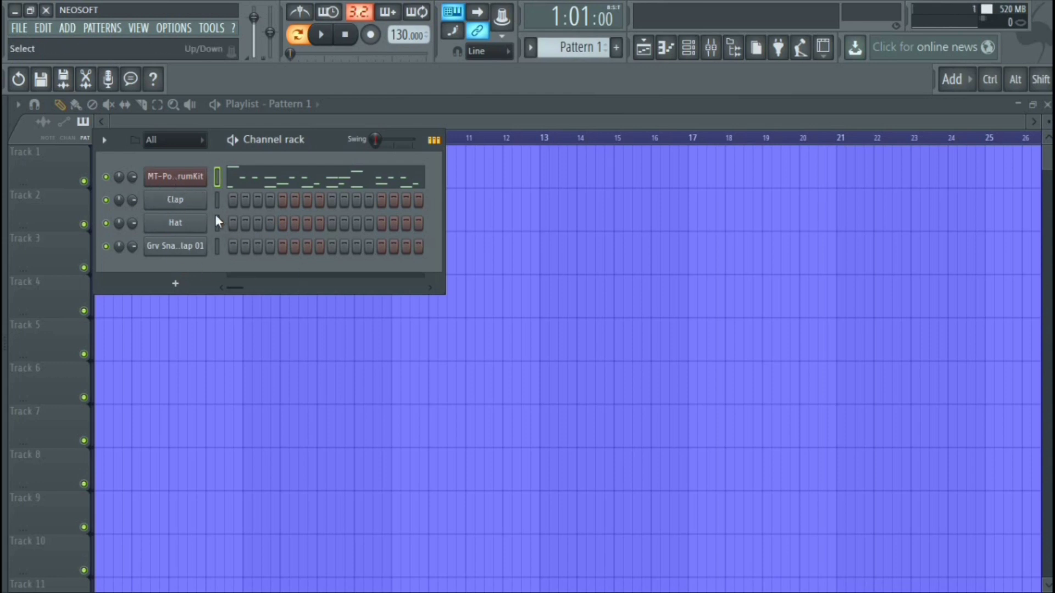
click(319, 37)
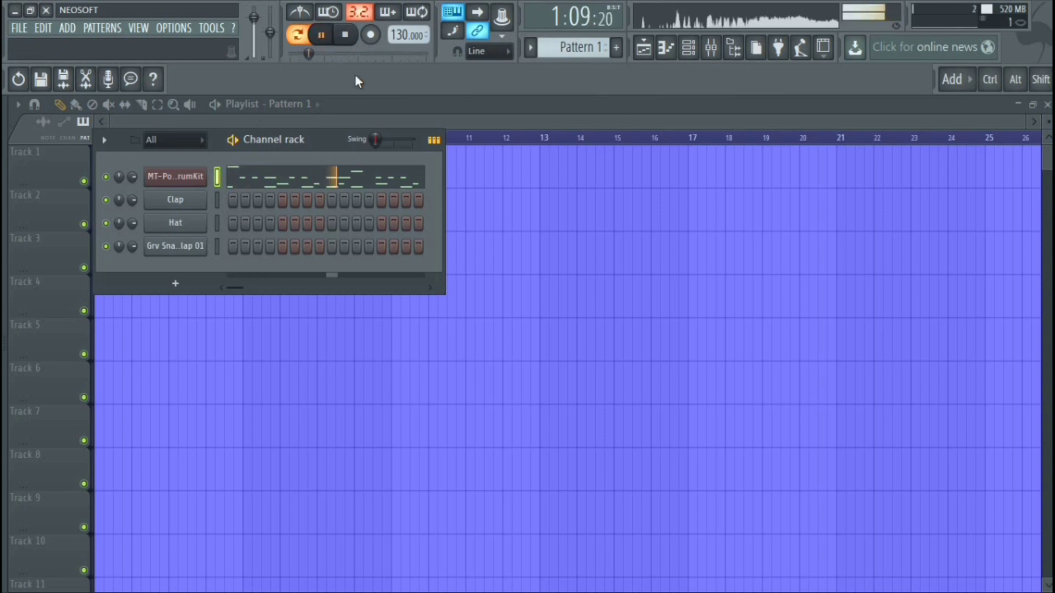
click(345, 34)
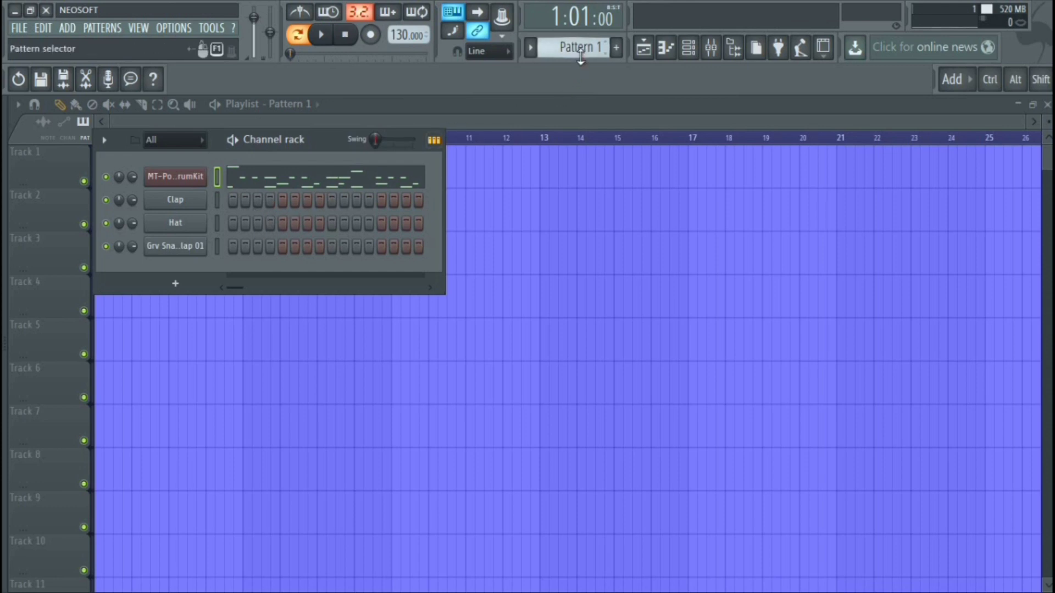
- In Pattern 2, compose a 3-bar Groove 04 - 8th Half Open Hi-Hat followed by its Fill 02 in MT-PowerDrumKit
scroll(580, 57, down, 1)
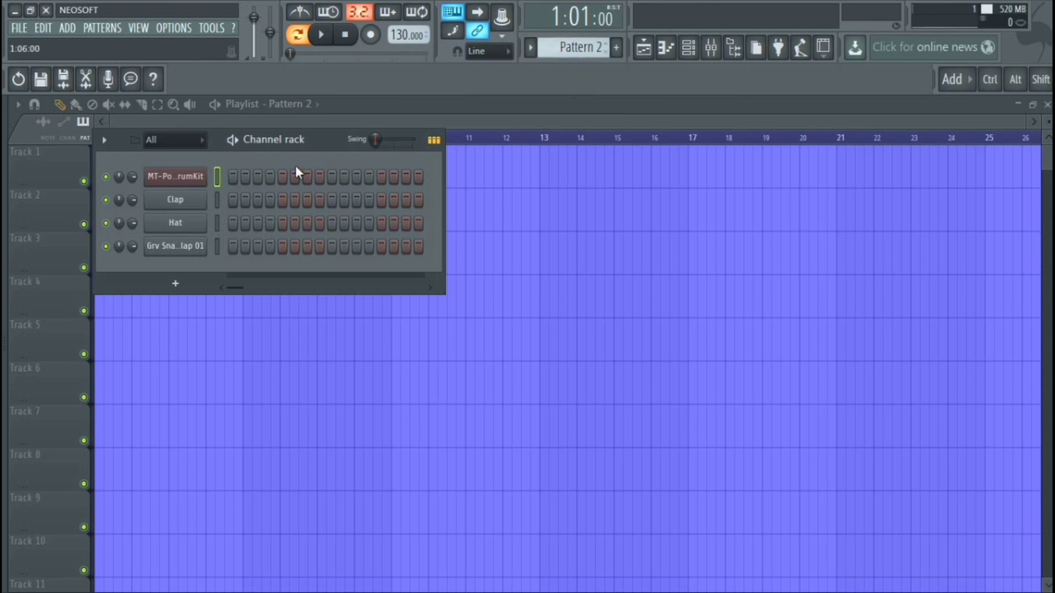
click(199, 177)
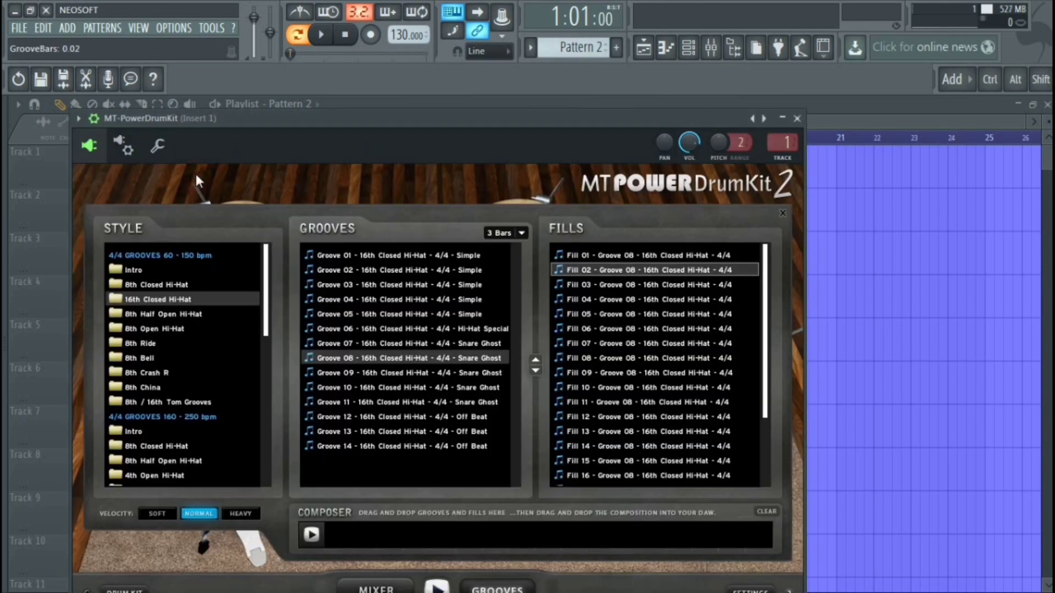
click(158, 318)
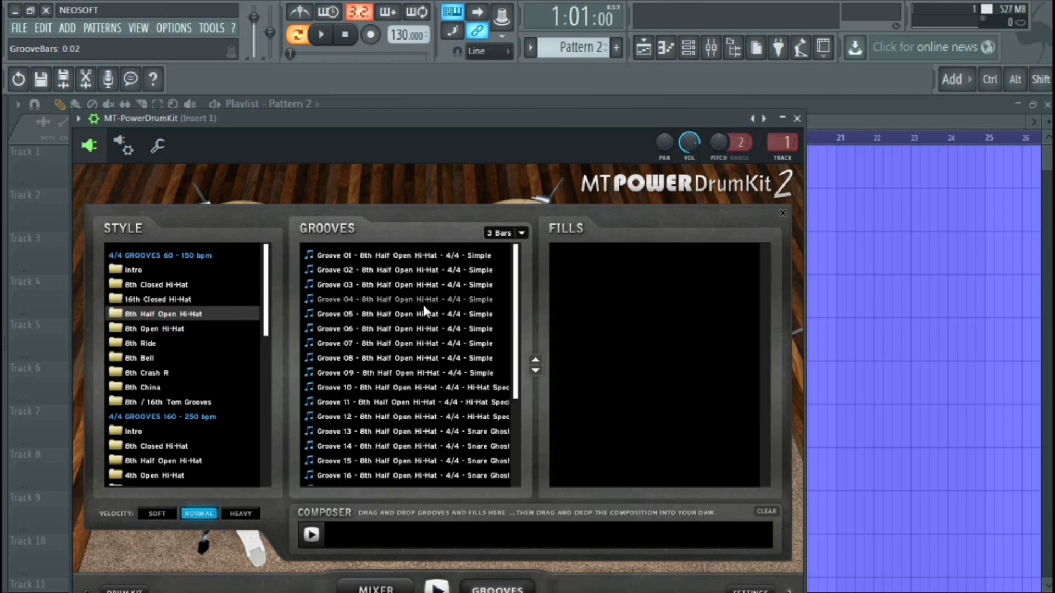
drag(423, 305, 431, 428)
drag(386, 530, 384, 529)
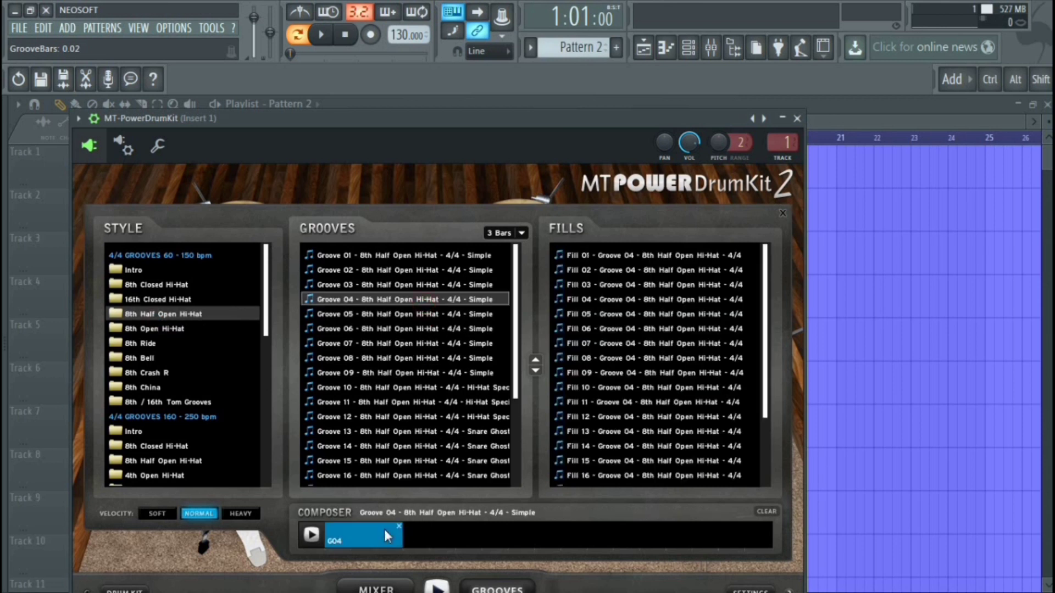
drag(715, 277, 452, 528)
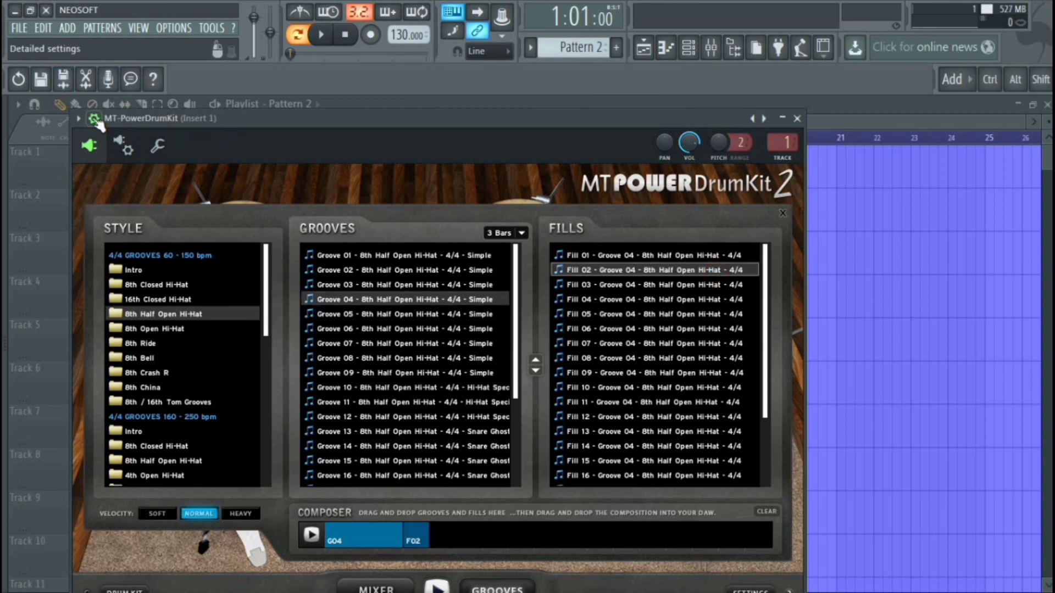
- Transfer the composed groove and fill into the MT-PowerDrumKit piano roll of Pattern 2
click(78, 118)
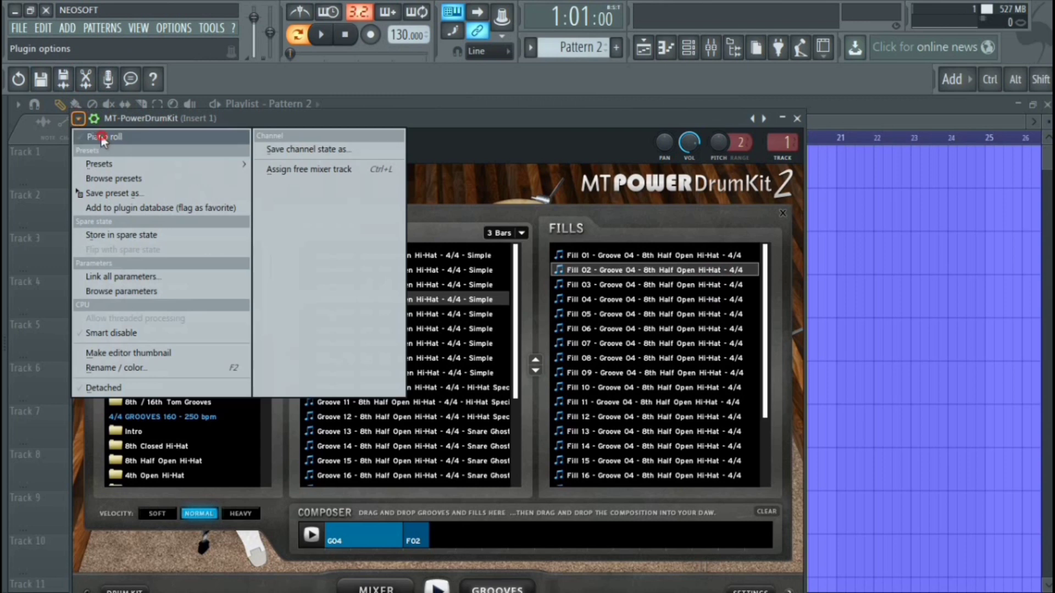
click(103, 140)
drag(347, 539, 736, 562)
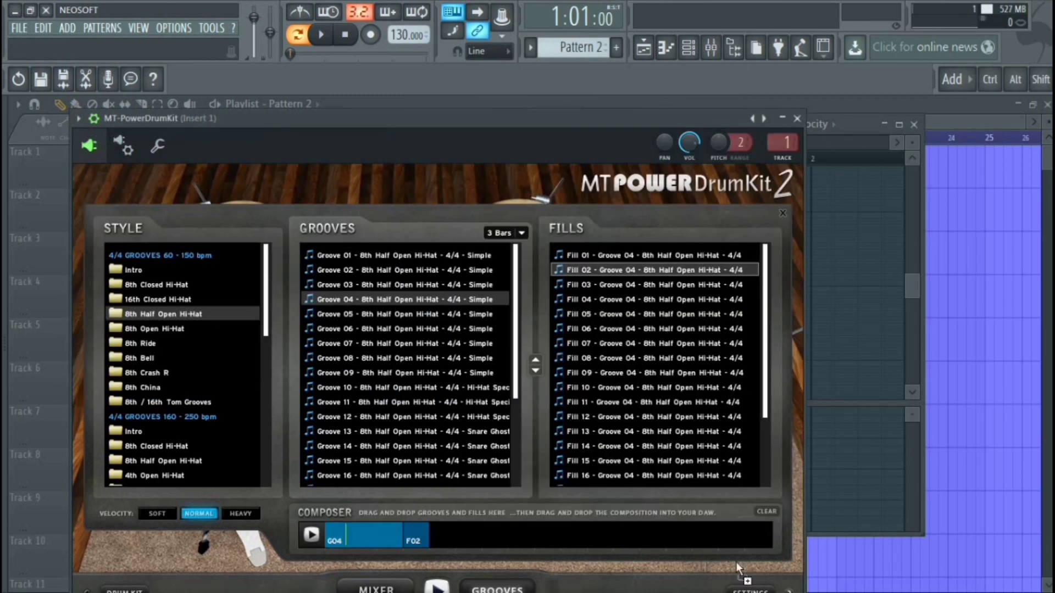
drag(836, 328, 838, 331)
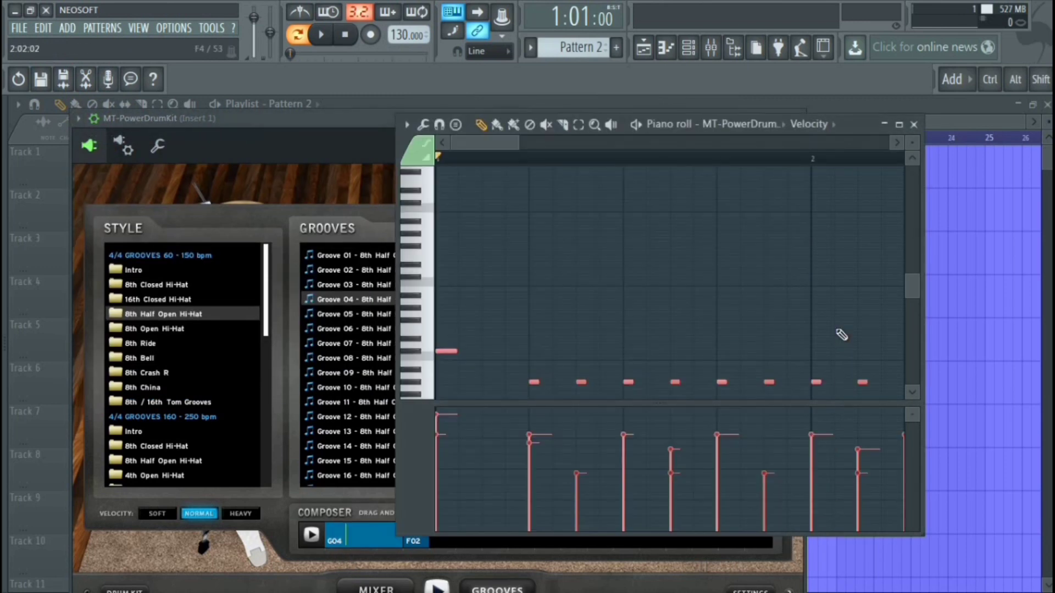
- Close the piano roll, clear the plugin's composer and close the MT-PowerDrumKit window
click(914, 126)
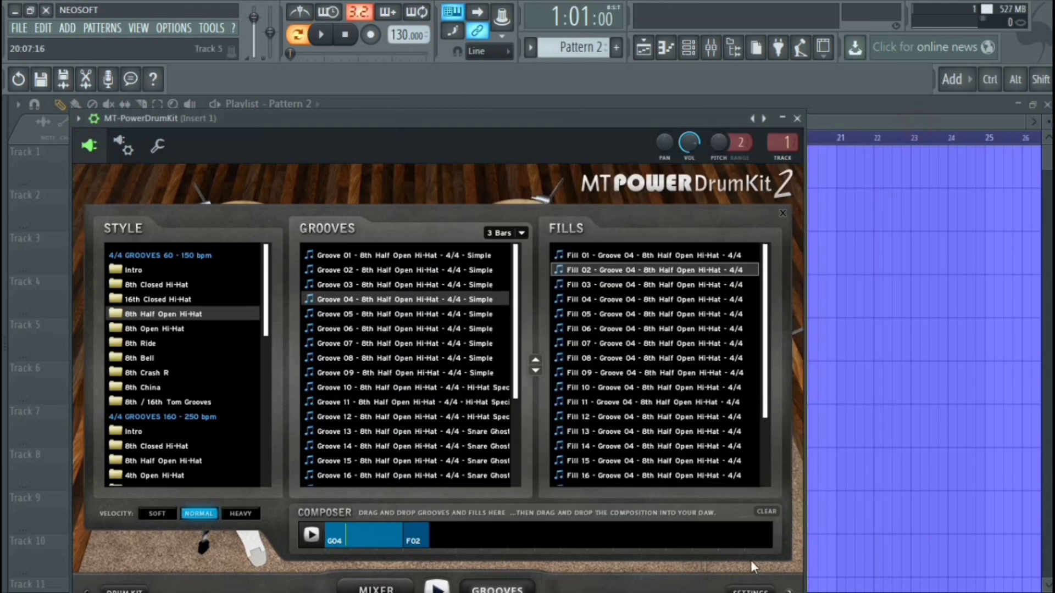
click(770, 513)
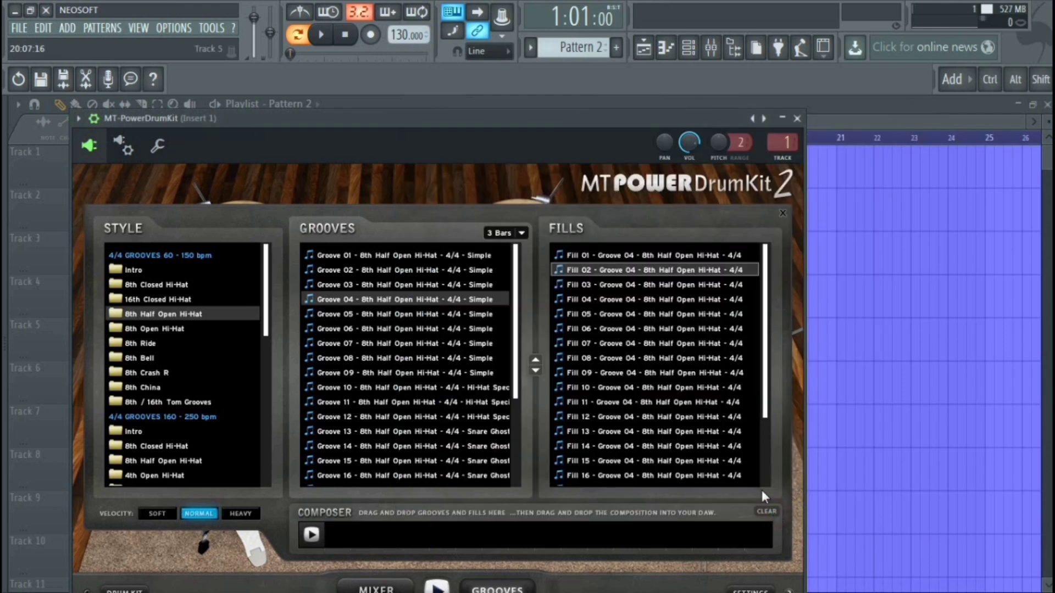
click(797, 119)
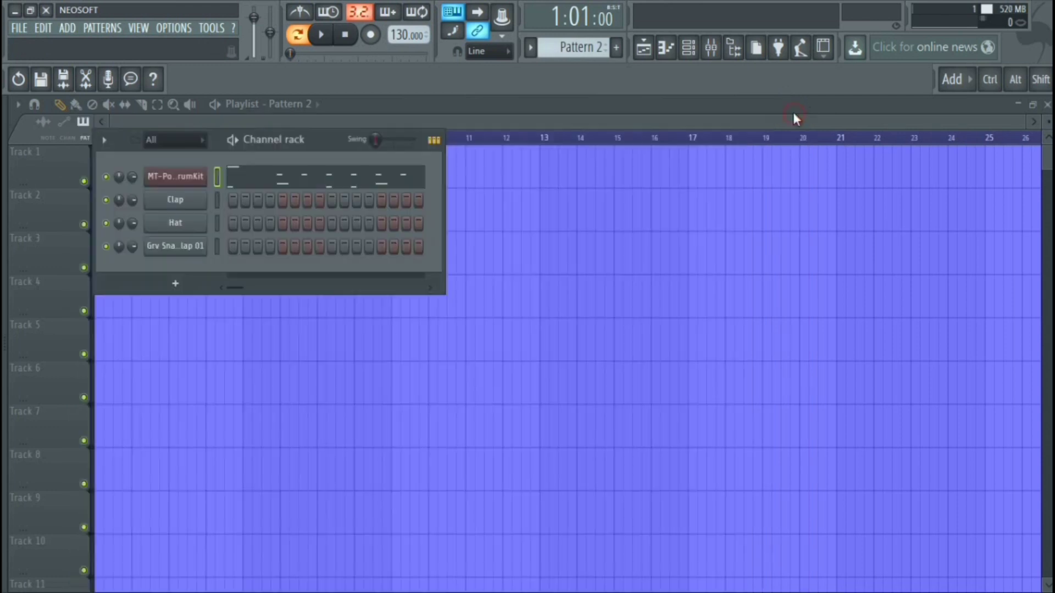
- Place Pattern 2 on Track 1 of the playlist at bar 5, directly after Pattern 1, and switch playback to song mode
click(692, 120)
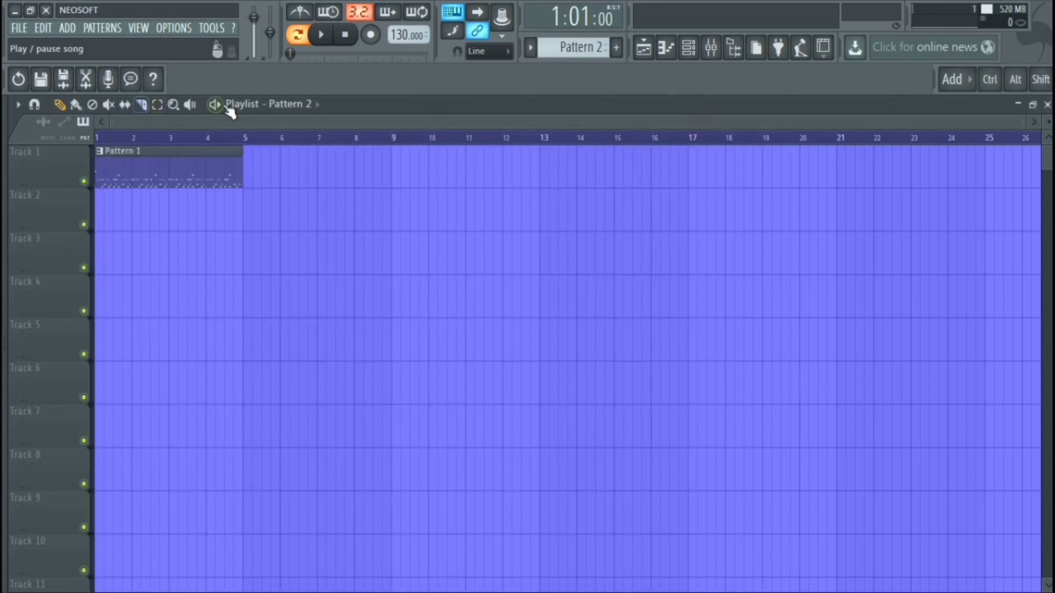
click(248, 175)
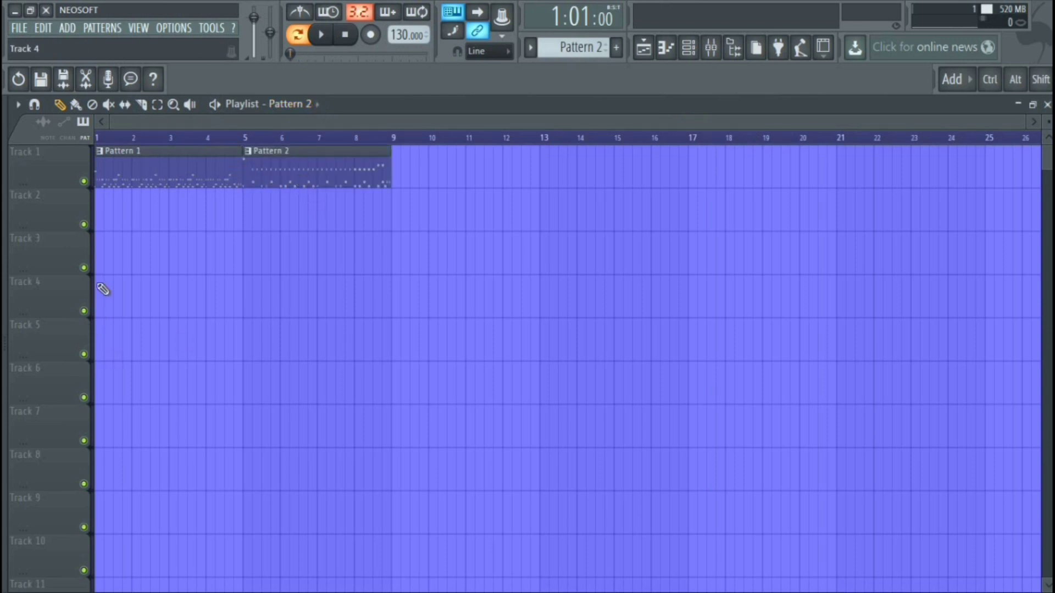
click(299, 36)
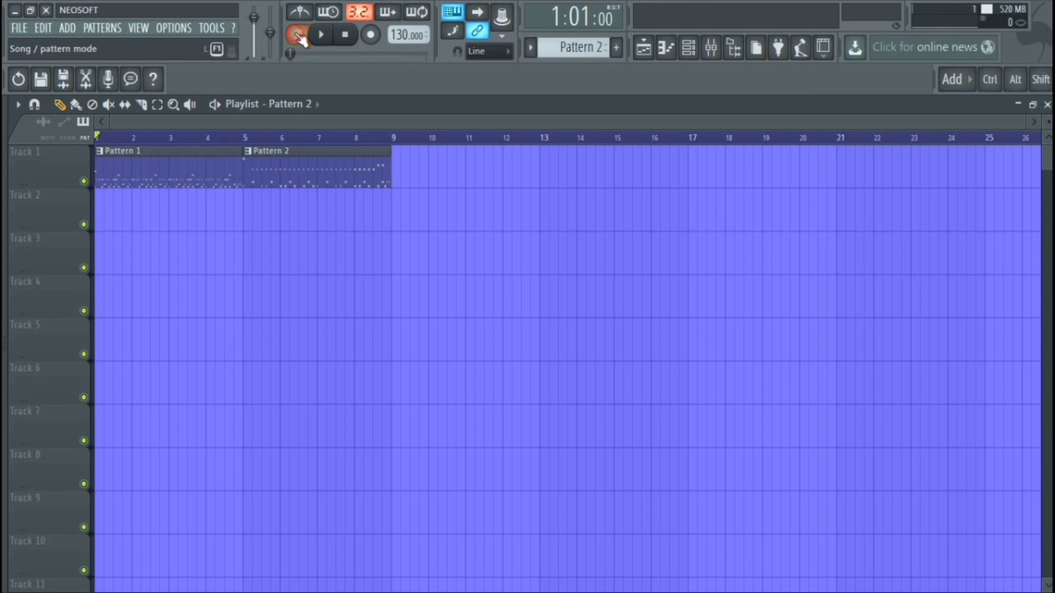
- Play the arrangement of Pattern 1 and Pattern 2 from the start, stop it, and restore the playlist from its maximized size
click(329, 39)
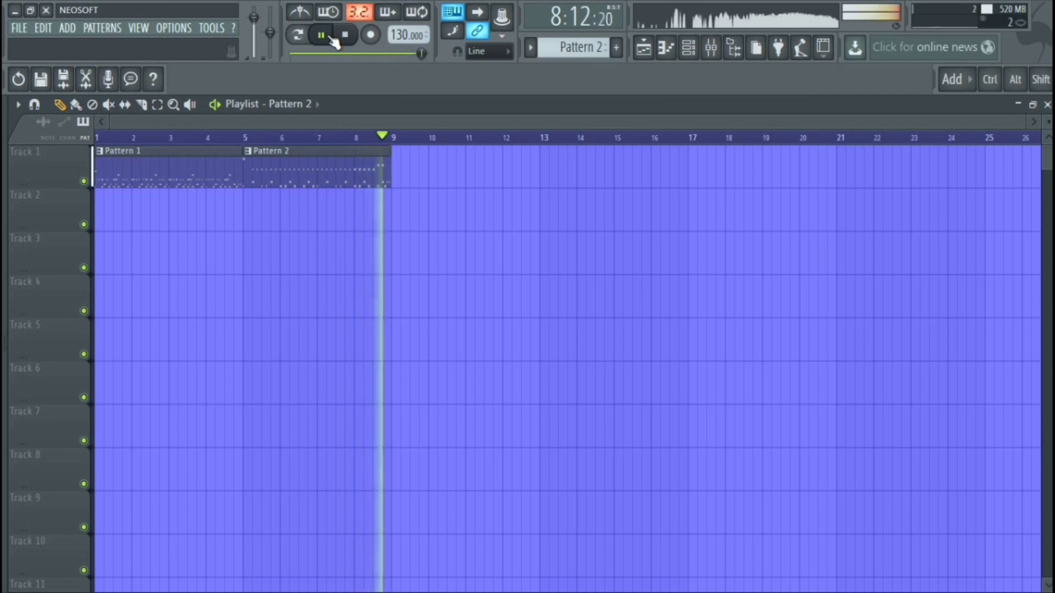
click(346, 34)
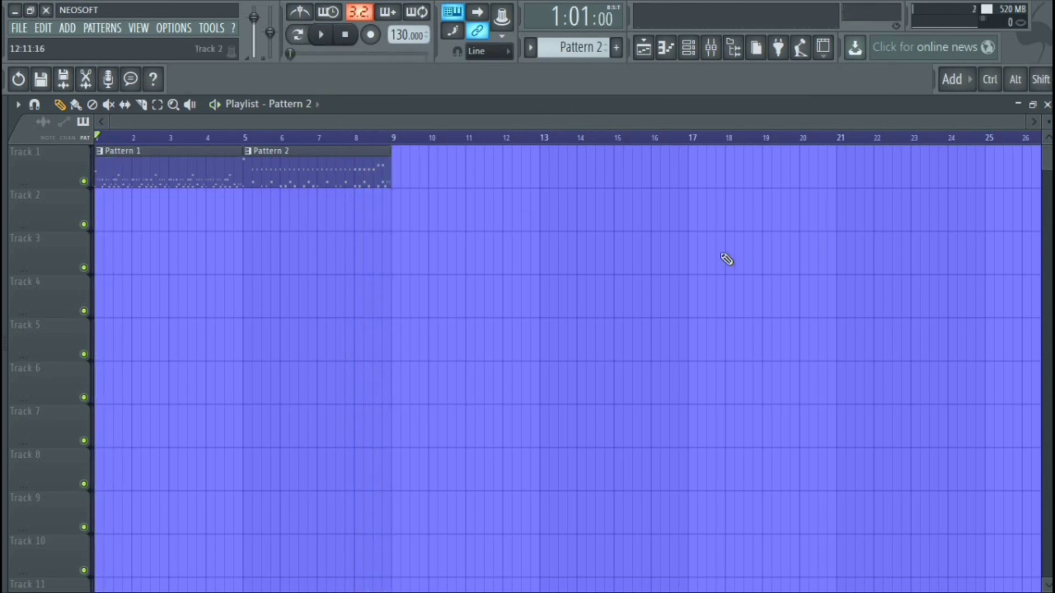
click(1034, 105)
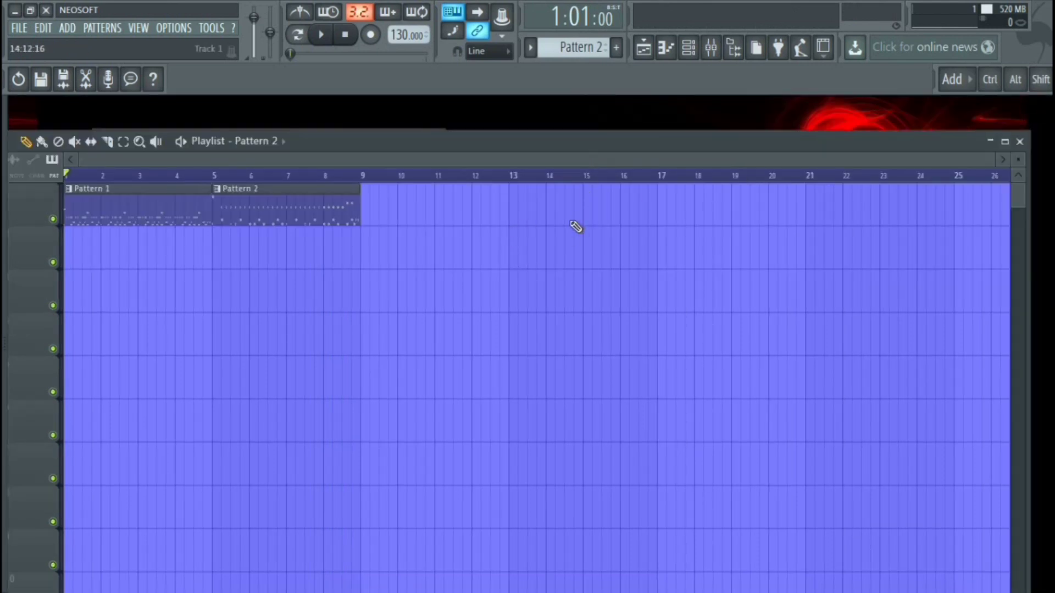